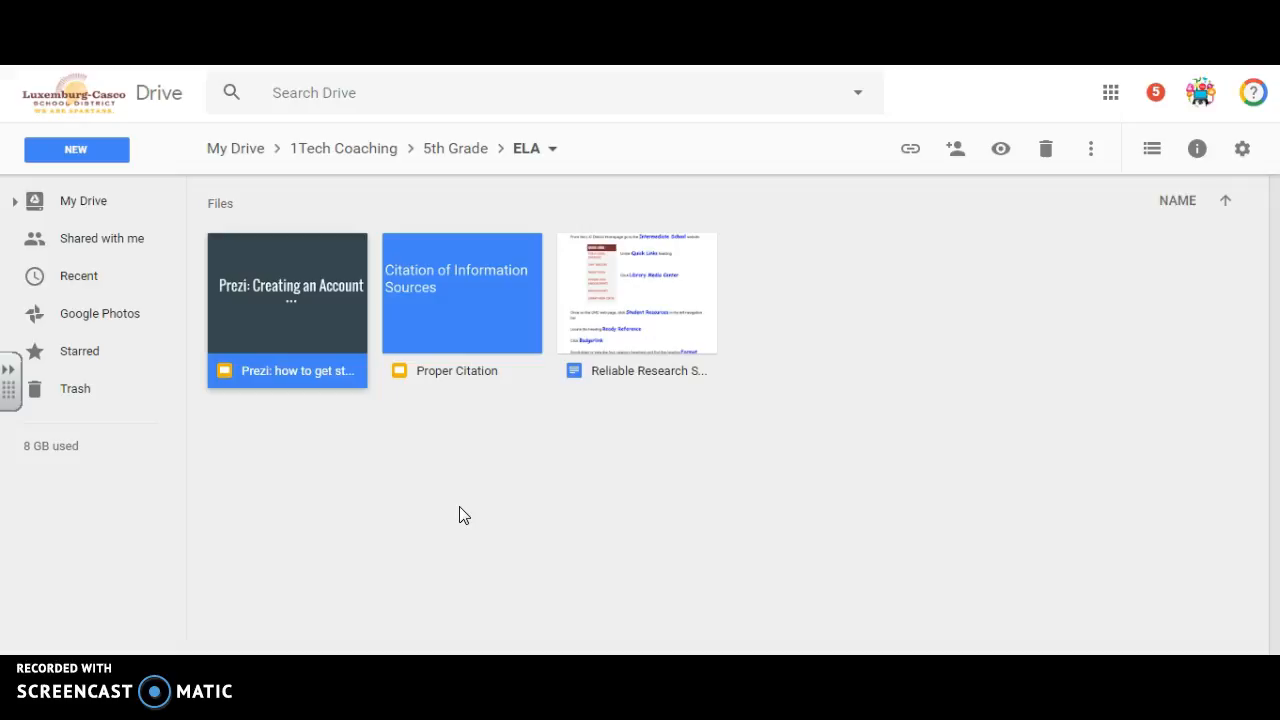
Step: Create a new Google Form in the ELA folder
{"action": "left_click", "coordinate": [95, 151]}
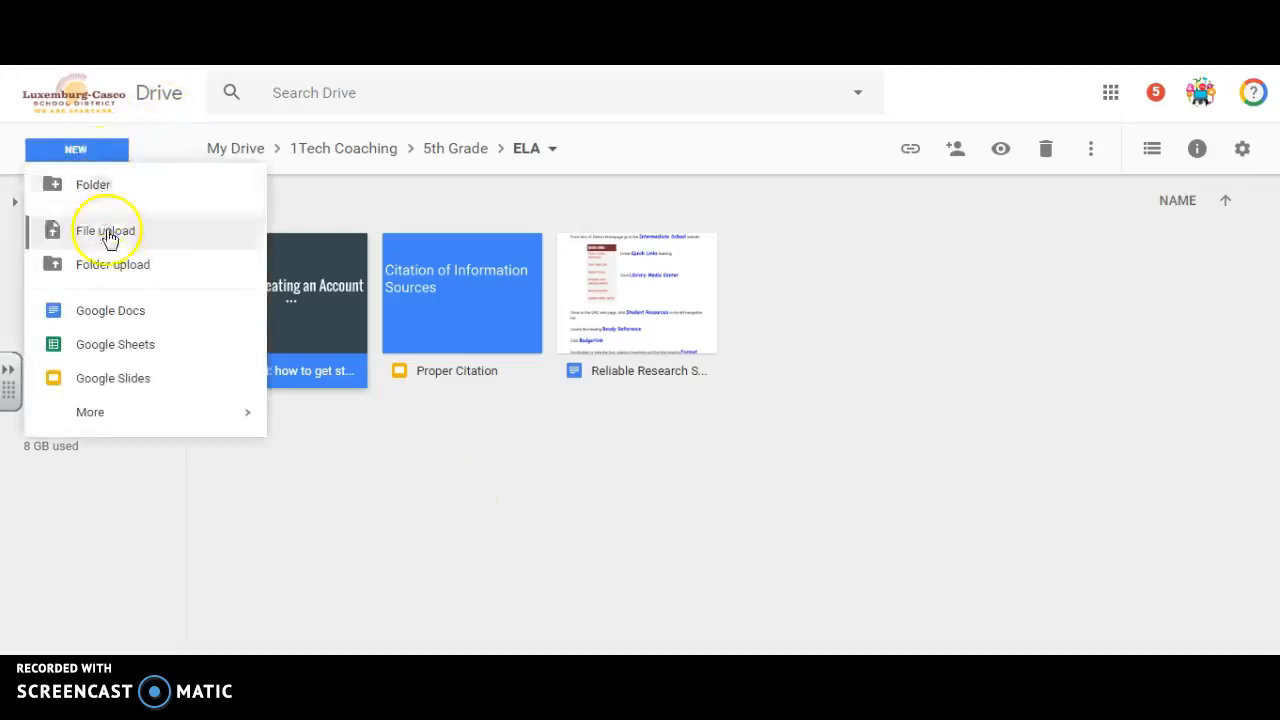
{"action": "mouse_move", "coordinate": [151, 422]}
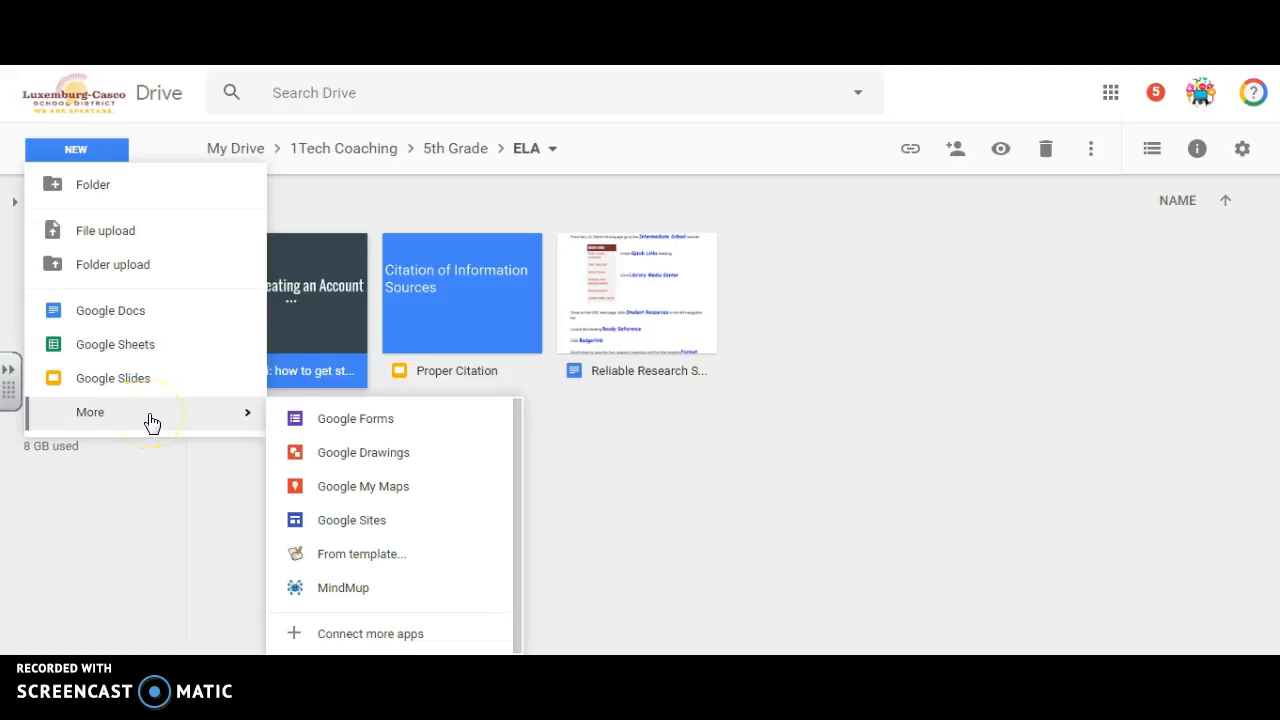
{"action": "left_click", "coordinate": [421, 426]}
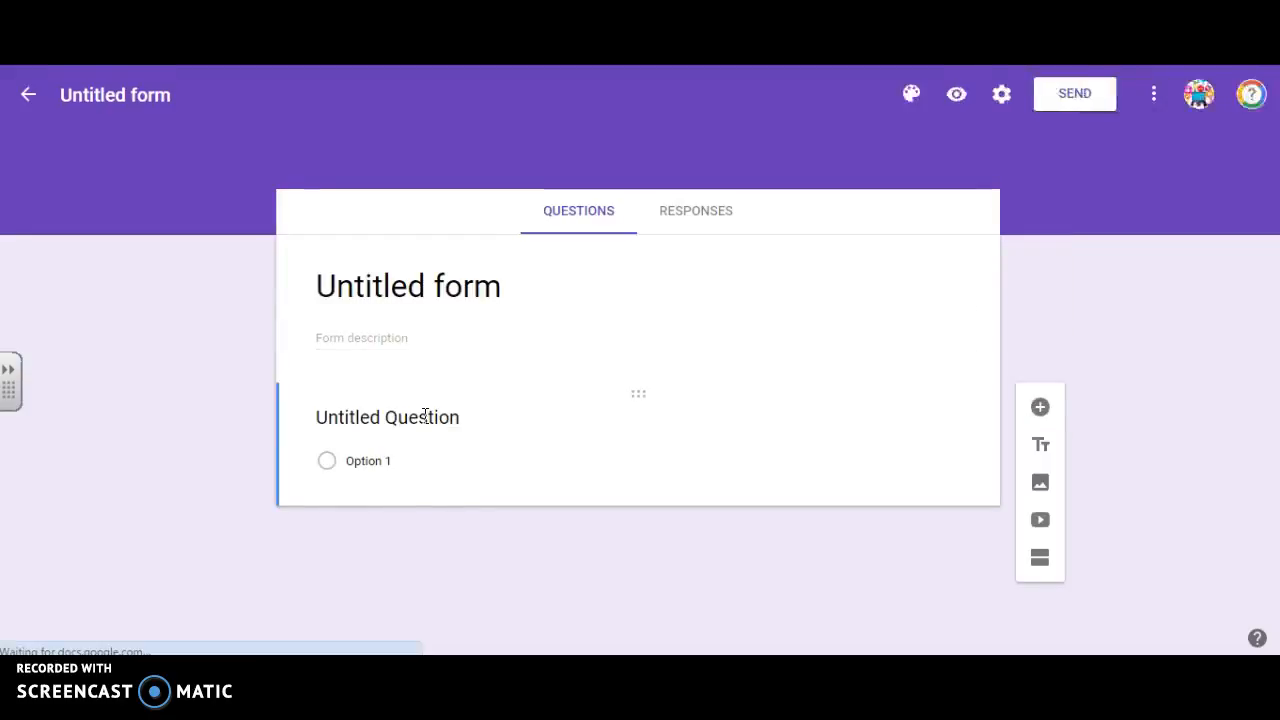
Step: Rename the untitled form as "Practice Survey"
{"action": "left_click", "coordinate": [169, 96]}
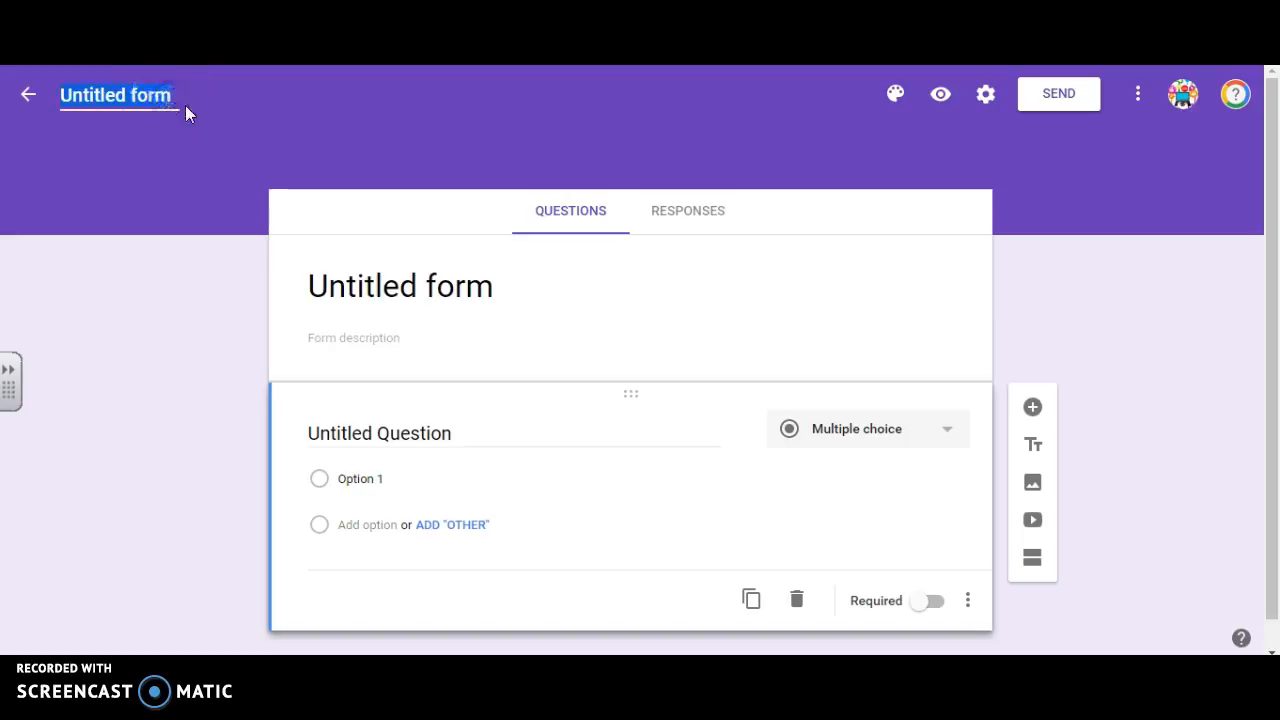
{"action": "type", "text": "Pract"}
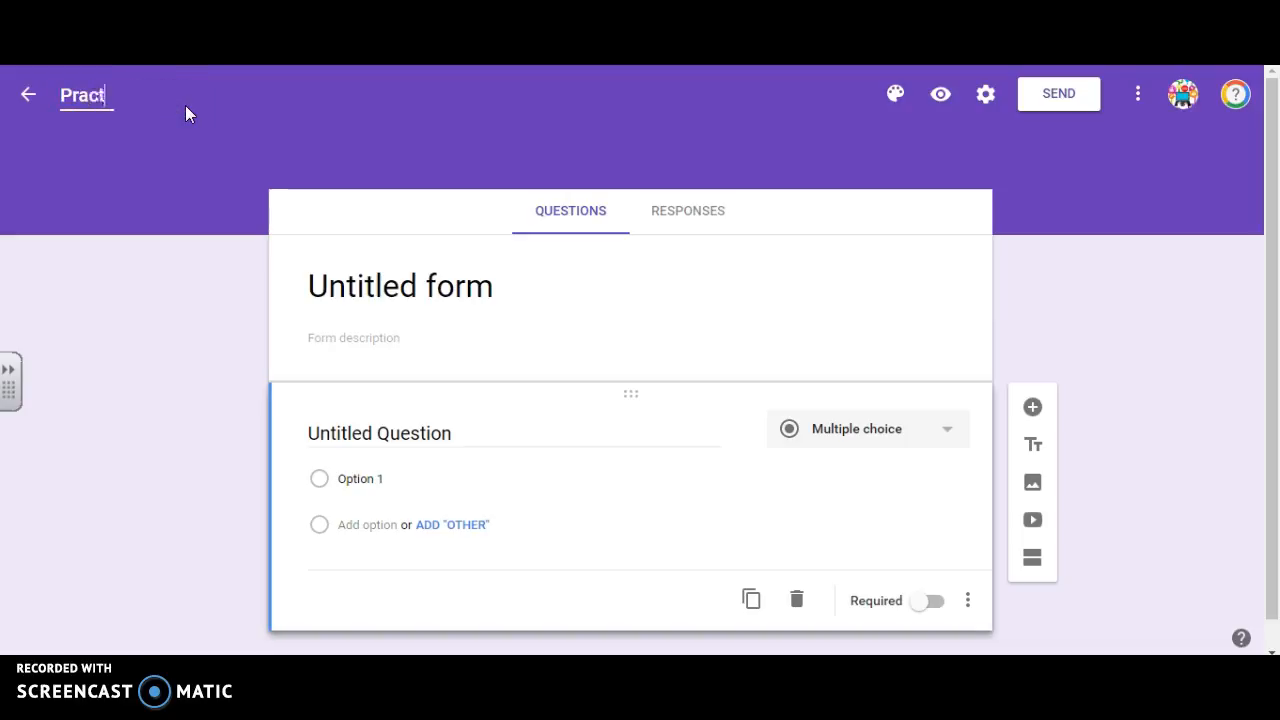
{"action": "type", "text": "ice Survey"}
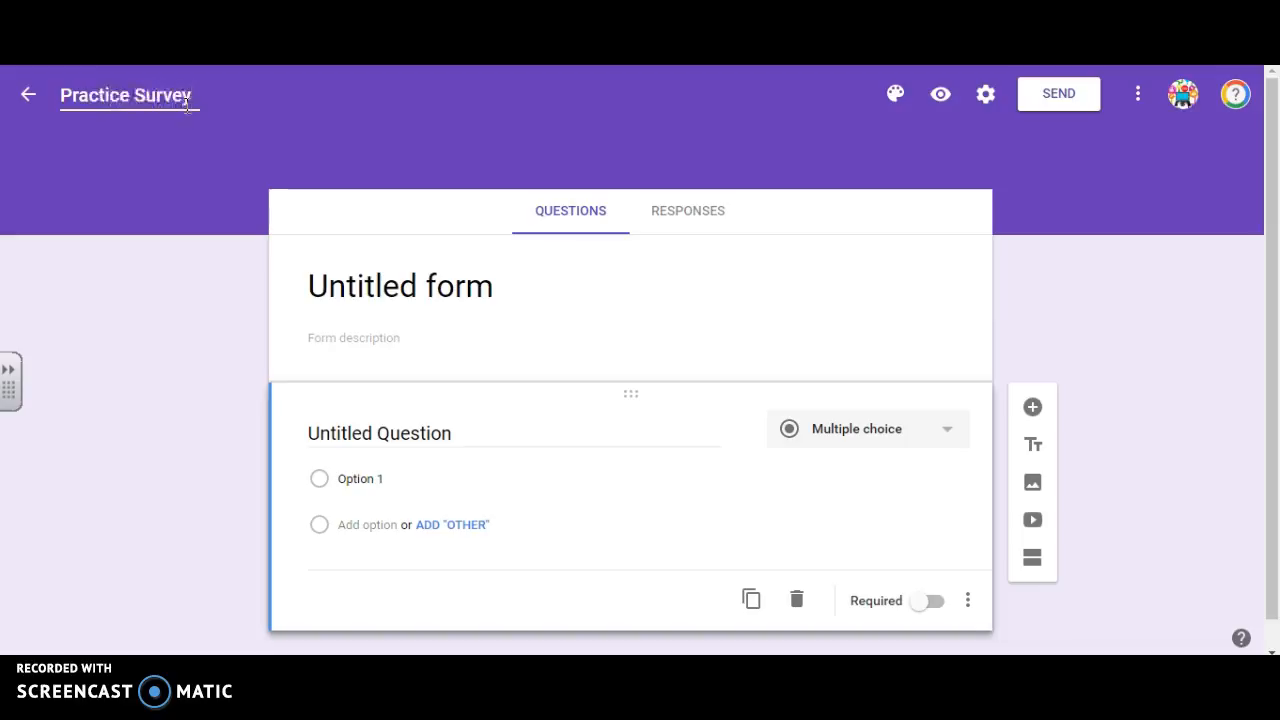
{"action": "left_click", "coordinate": [124, 240]}
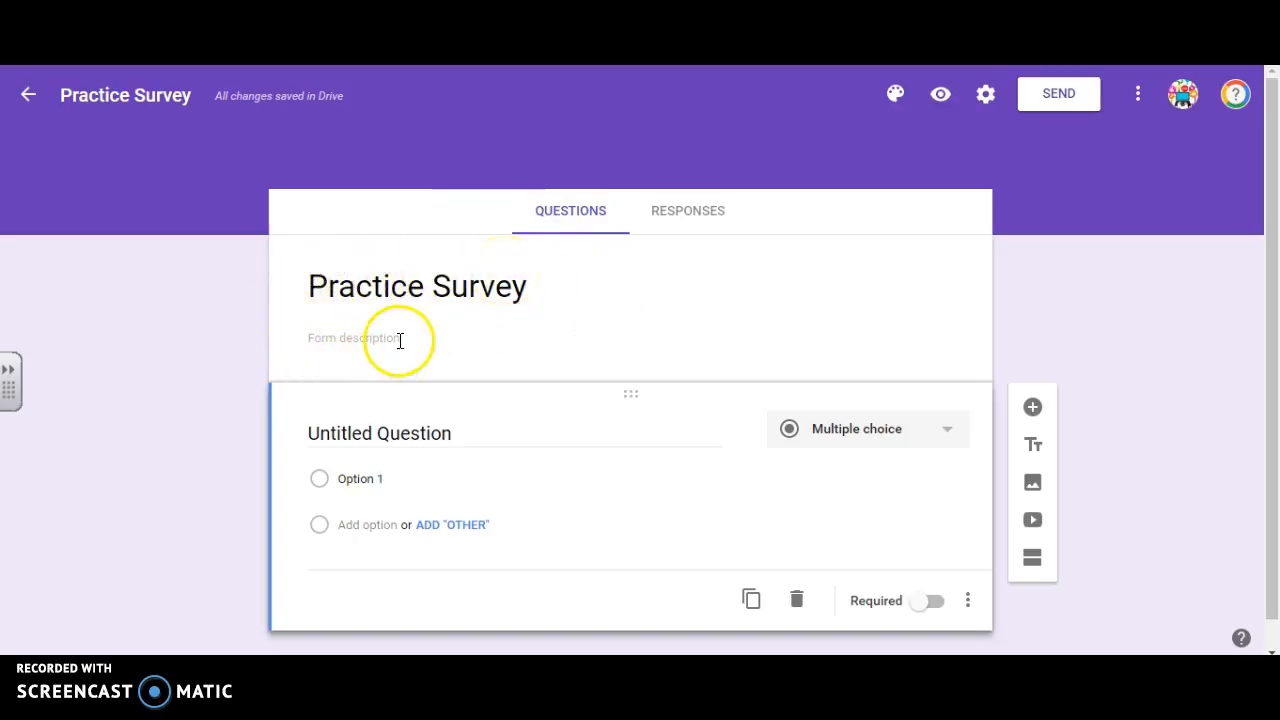
Step: Enter the form description "Help me create the menu for my party!"
{"action": "left_click", "coordinate": [313, 338]}
{"action": "type", "text": "H"}
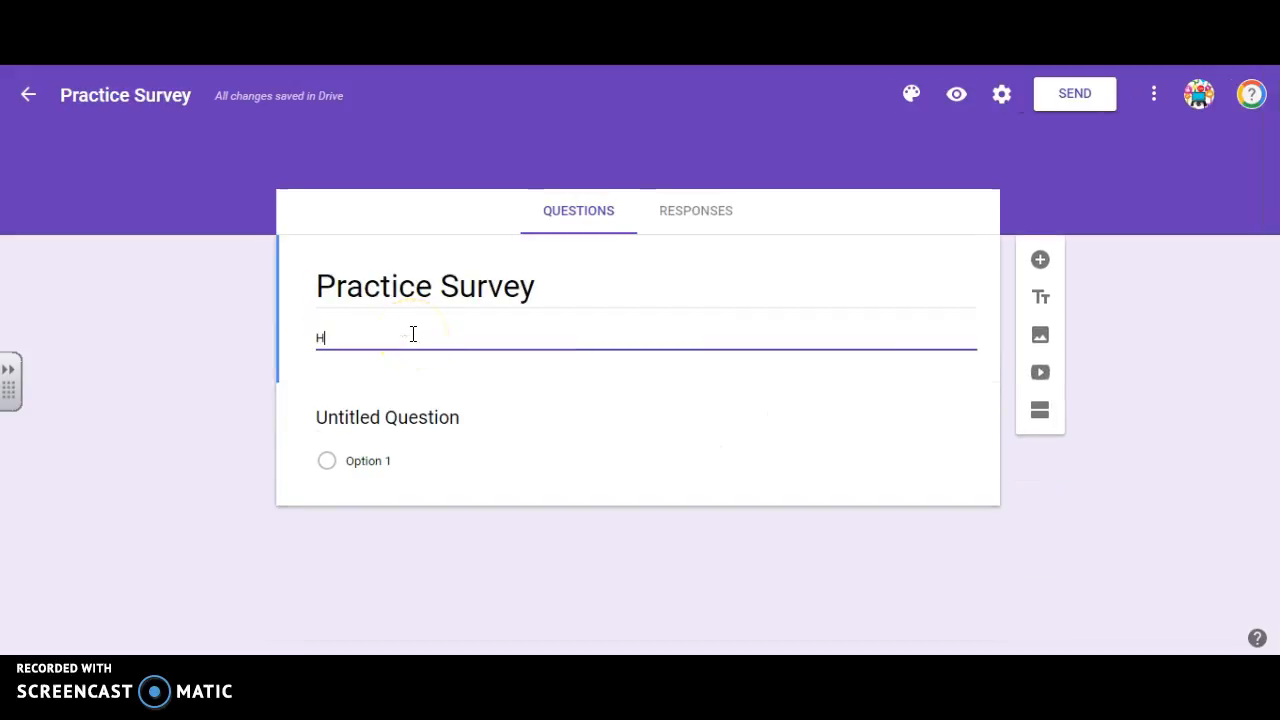
{"action": "type", "text": "elp me c"}
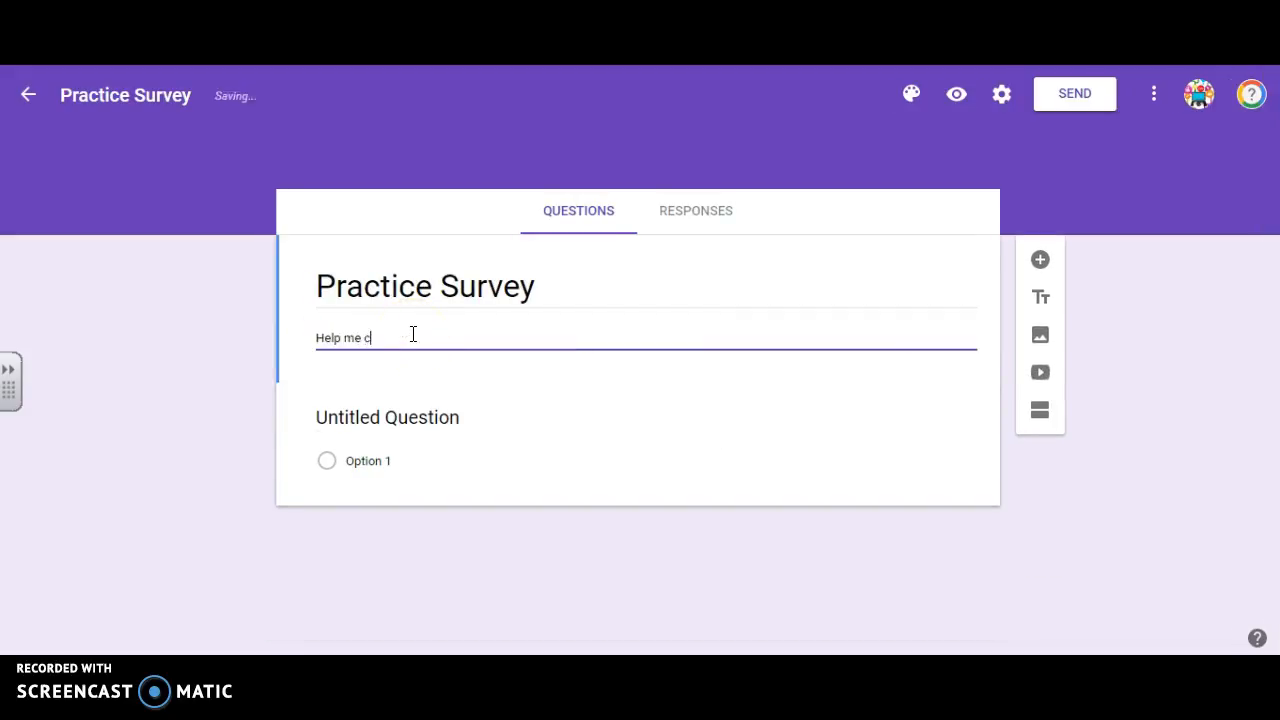
{"action": "type", "text": "reate t"}
{"action": "key", "text": "BackSpace"}
{"action": "key", "text": "BackSpace"}
{"action": "type", "text": "e"}
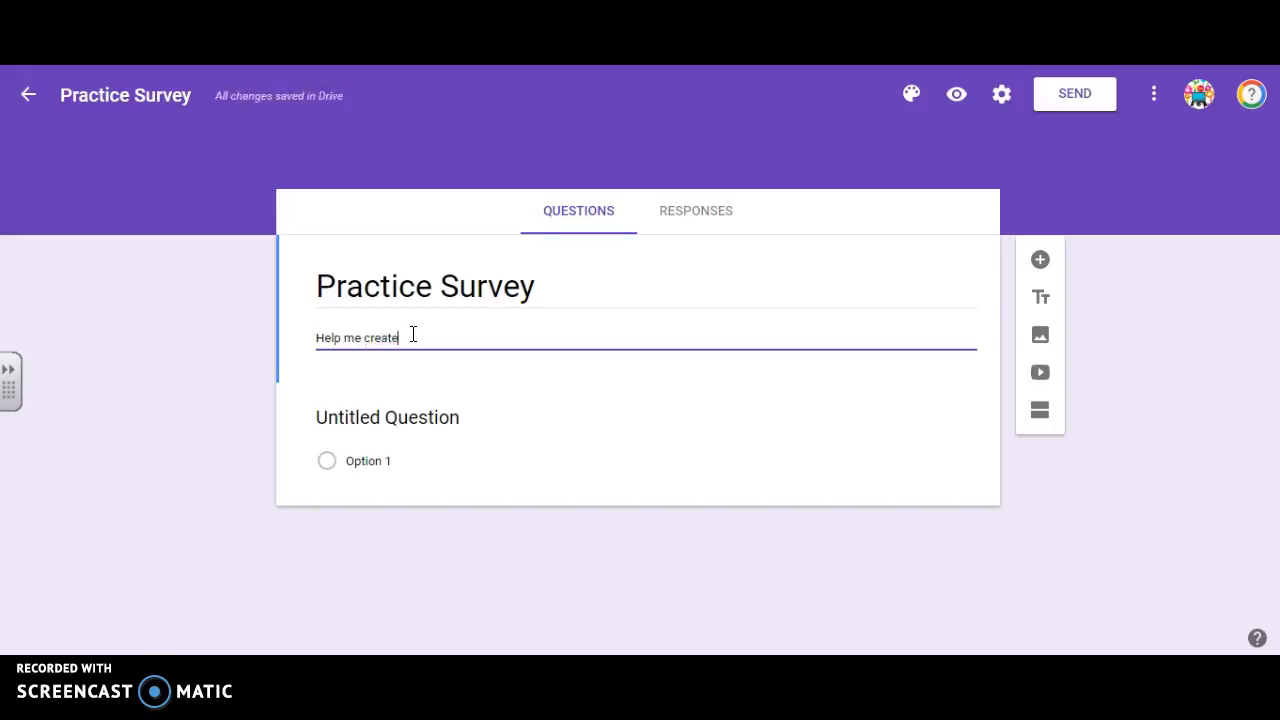
{"action": "type", "text": " the menu for my party!"}
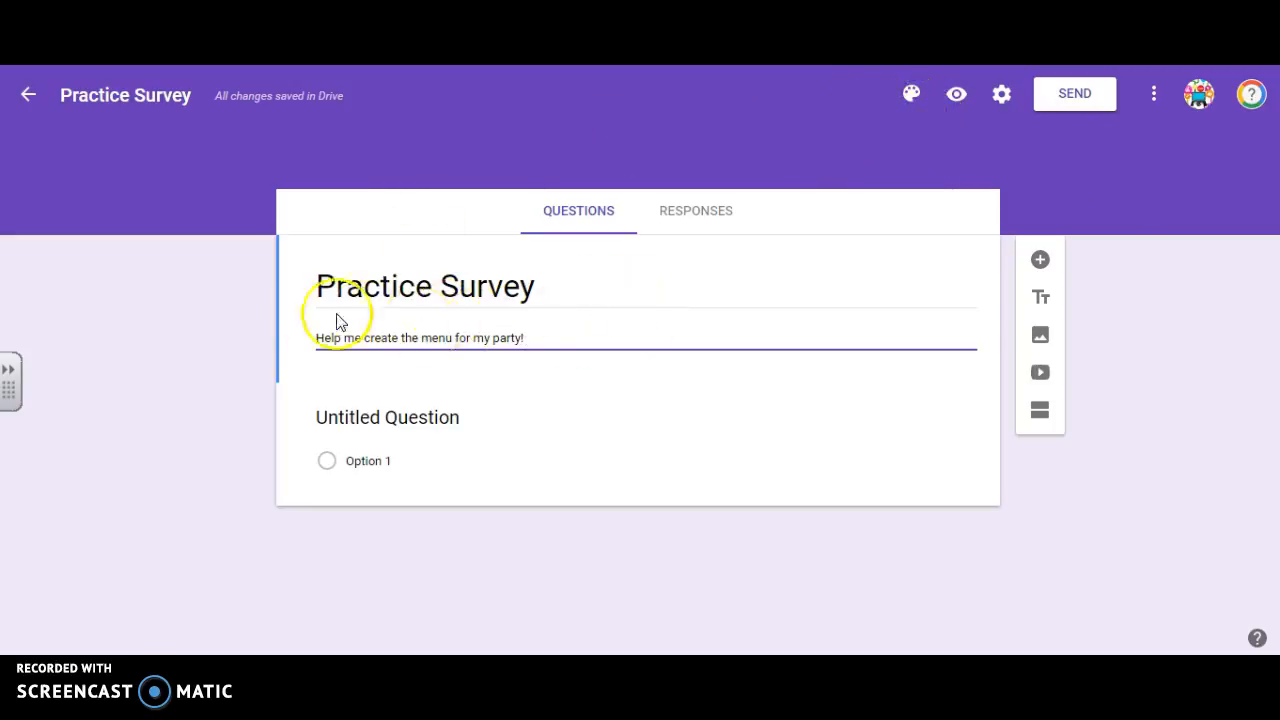
Step: Change the form's theme color from the palette to blue
{"action": "left_click", "coordinate": [913, 100]}
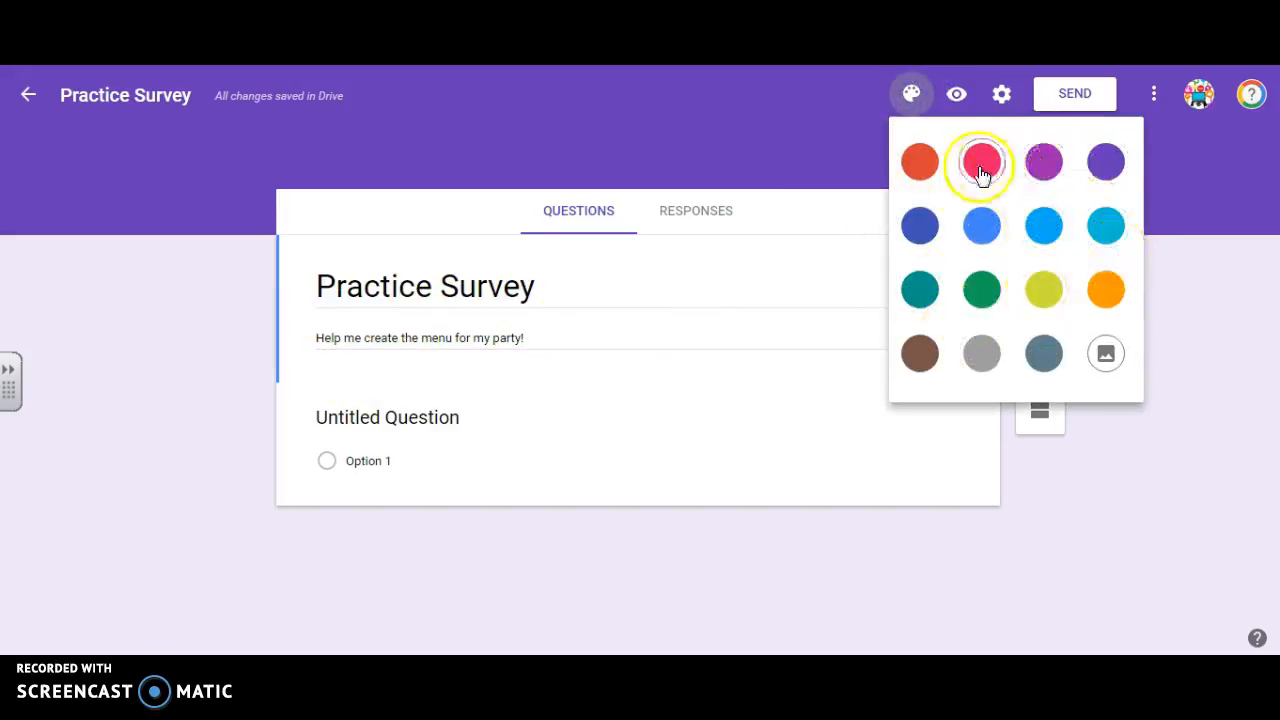
{"action": "left_click", "coordinate": [981, 232]}
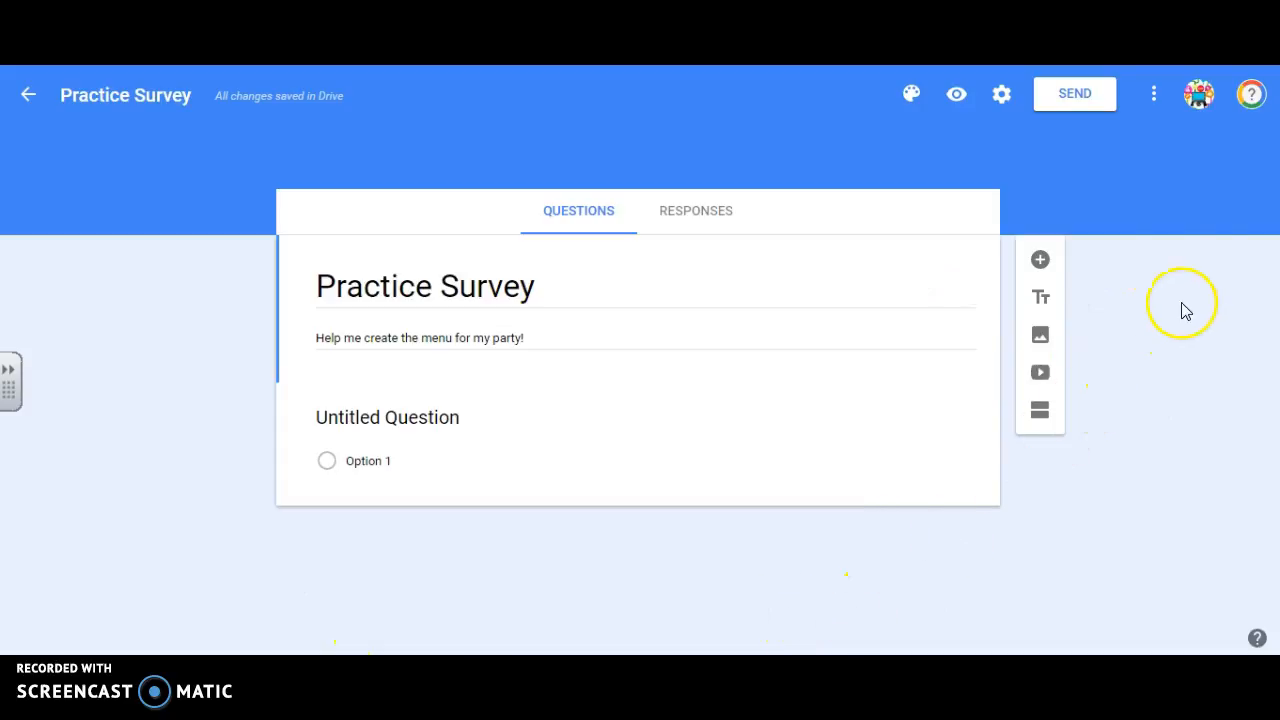
Step: Apply the Birthday theme image showing a tiered cake with candles on a green background as the form header
{"action": "left_click", "coordinate": [913, 97]}
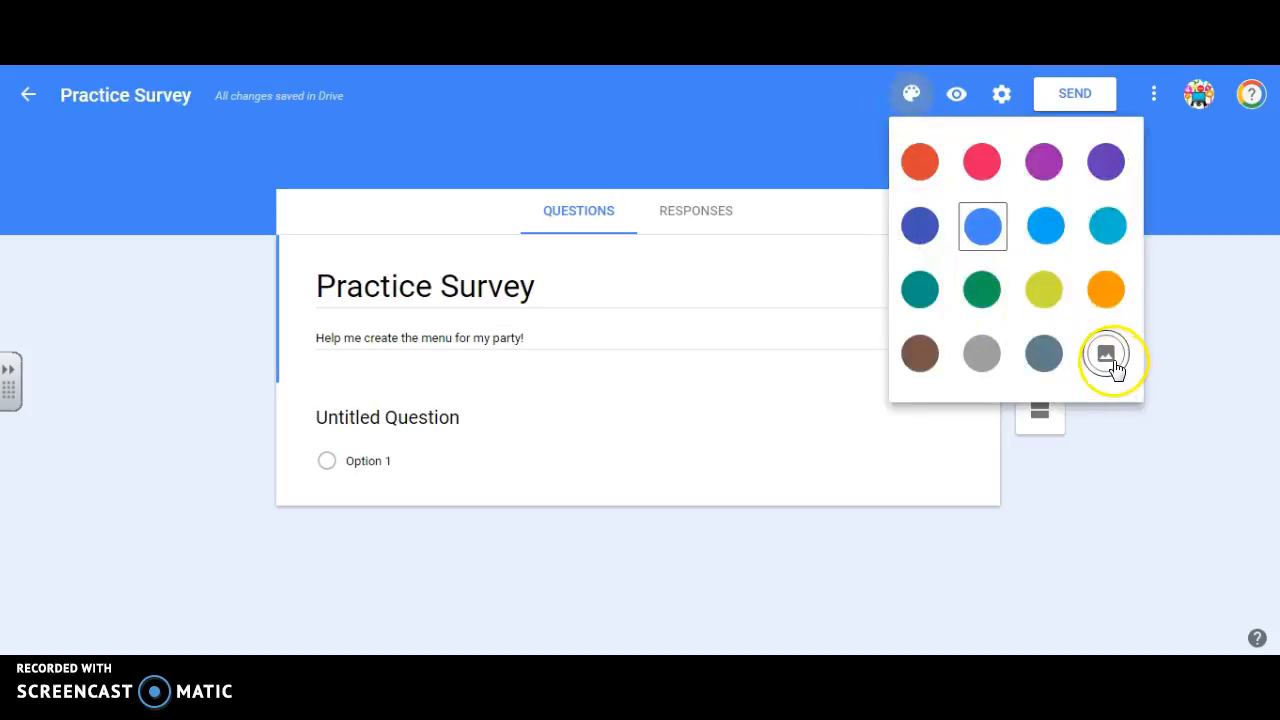
{"action": "left_click", "coordinate": [1107, 356]}
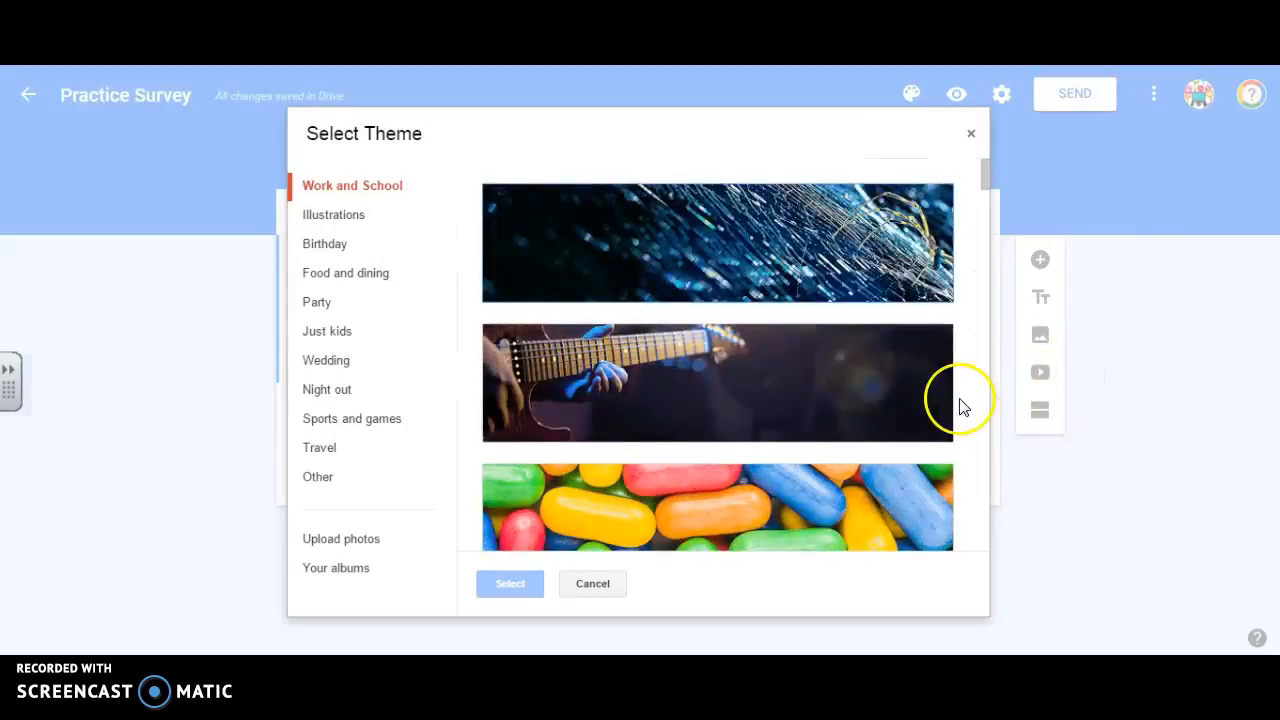
{"action": "left_click", "coordinate": [331, 254]}
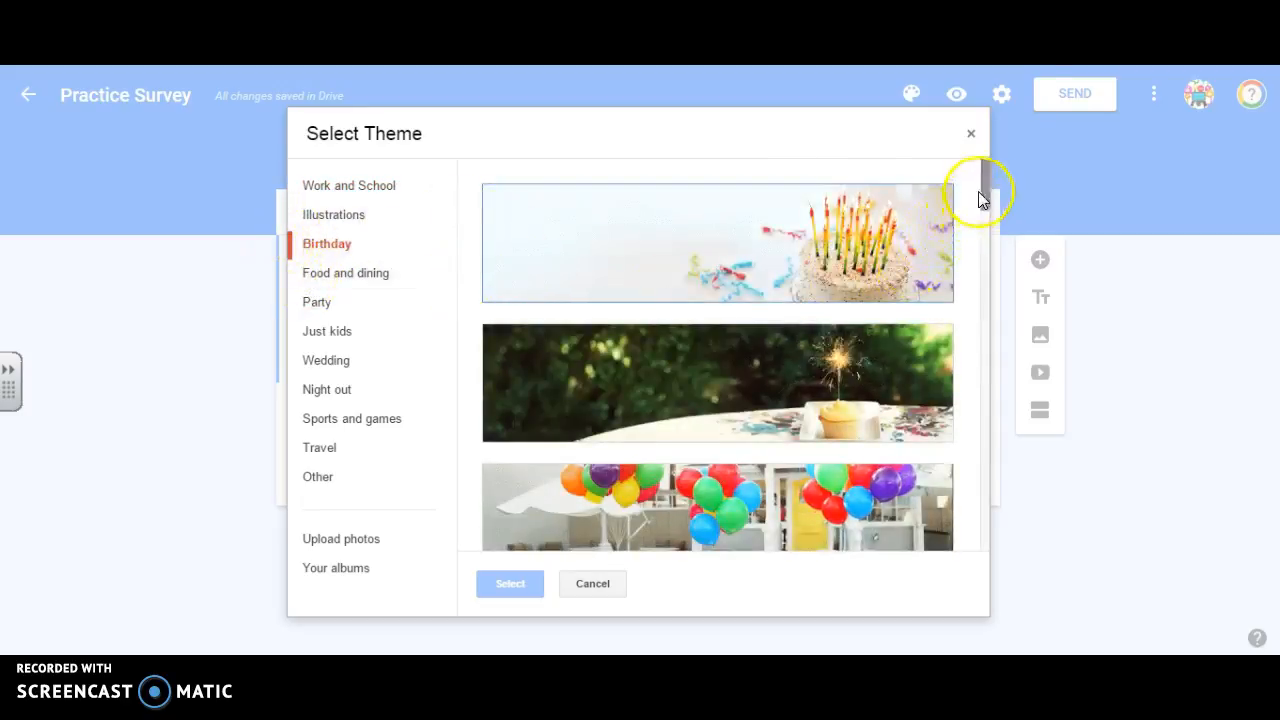
{"action": "left_click_drag", "start_coordinate": [985, 190], "coordinate": [951, 231]}
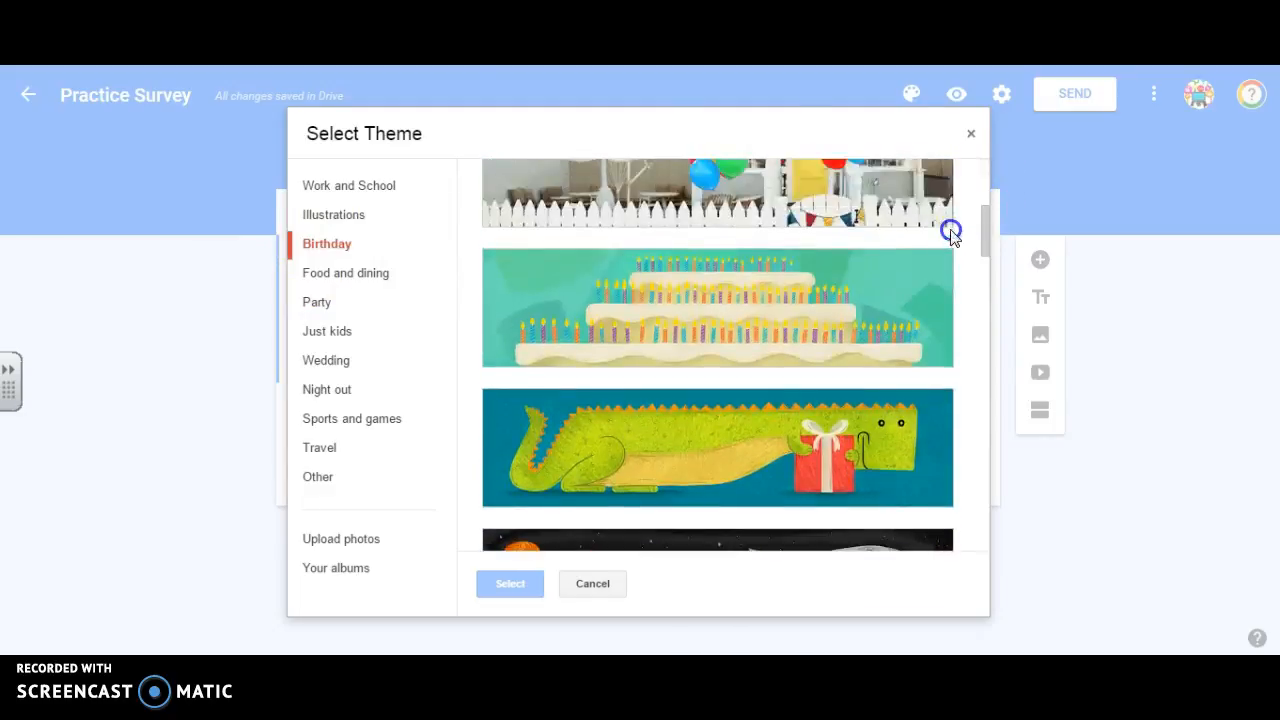
{"action": "left_click", "coordinate": [741, 302]}
{"action": "left_click", "coordinate": [500, 583]}
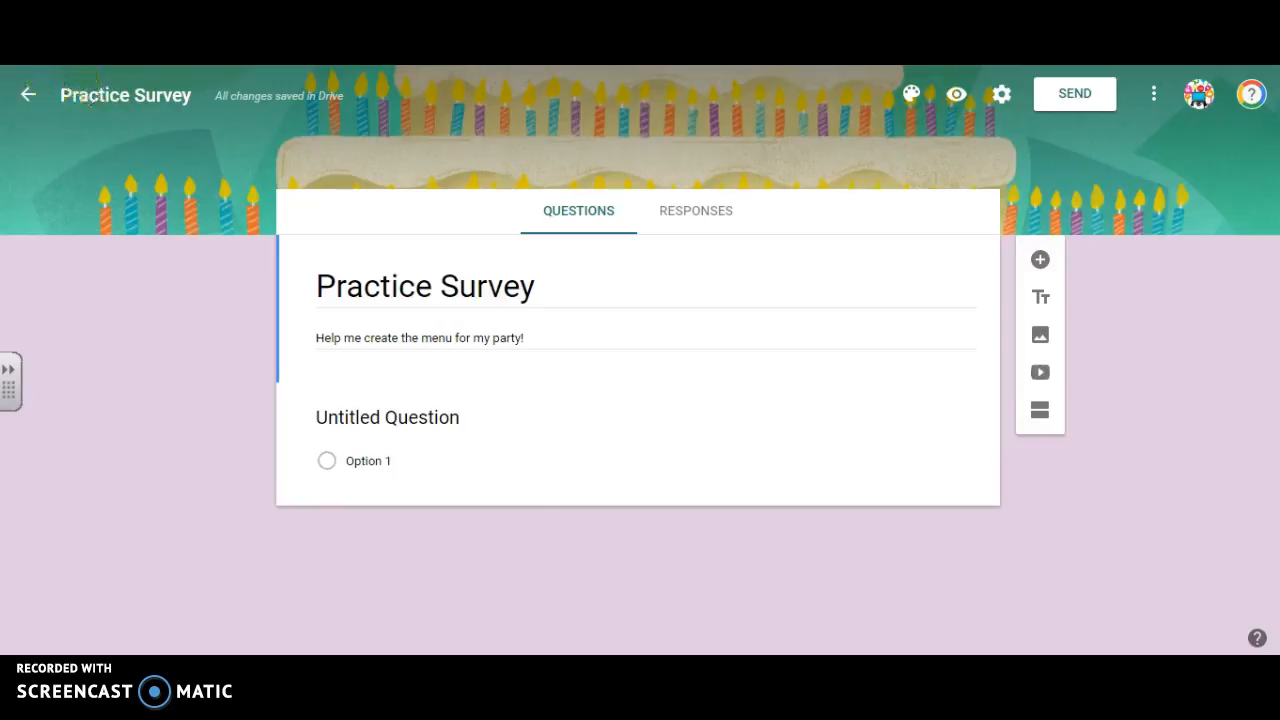
Step: Change the untitled question's answer type to Checkboxes
{"action": "left_click", "coordinate": [592, 423]}
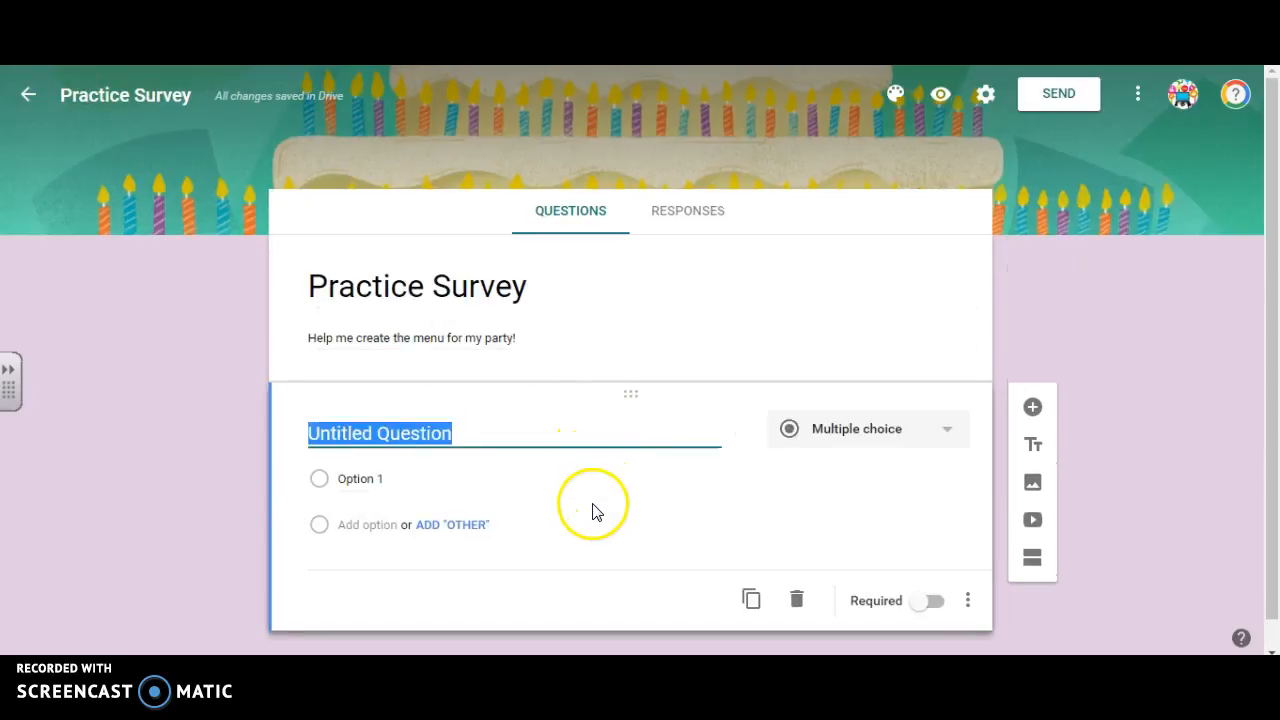
{"action": "scroll", "coordinate": [603, 500], "scroll_direction": "down", "scroll_amount": 1}
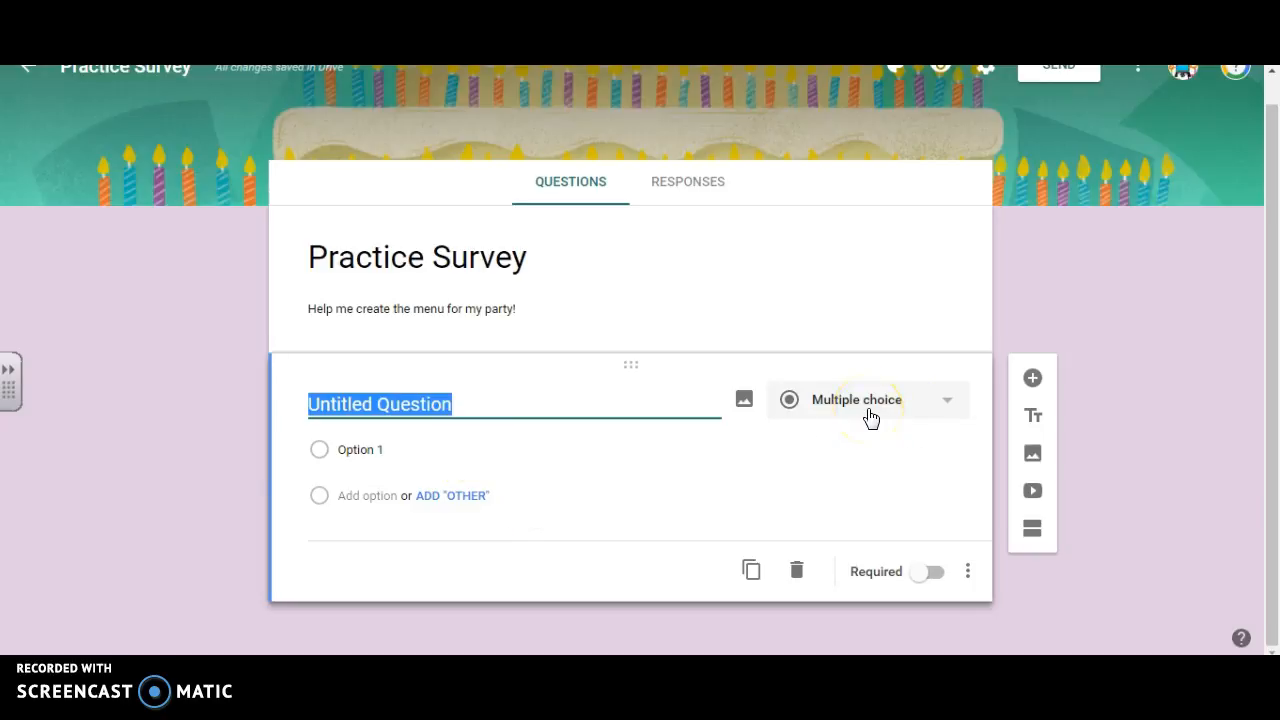
{"action": "left_click", "coordinate": [952, 404]}
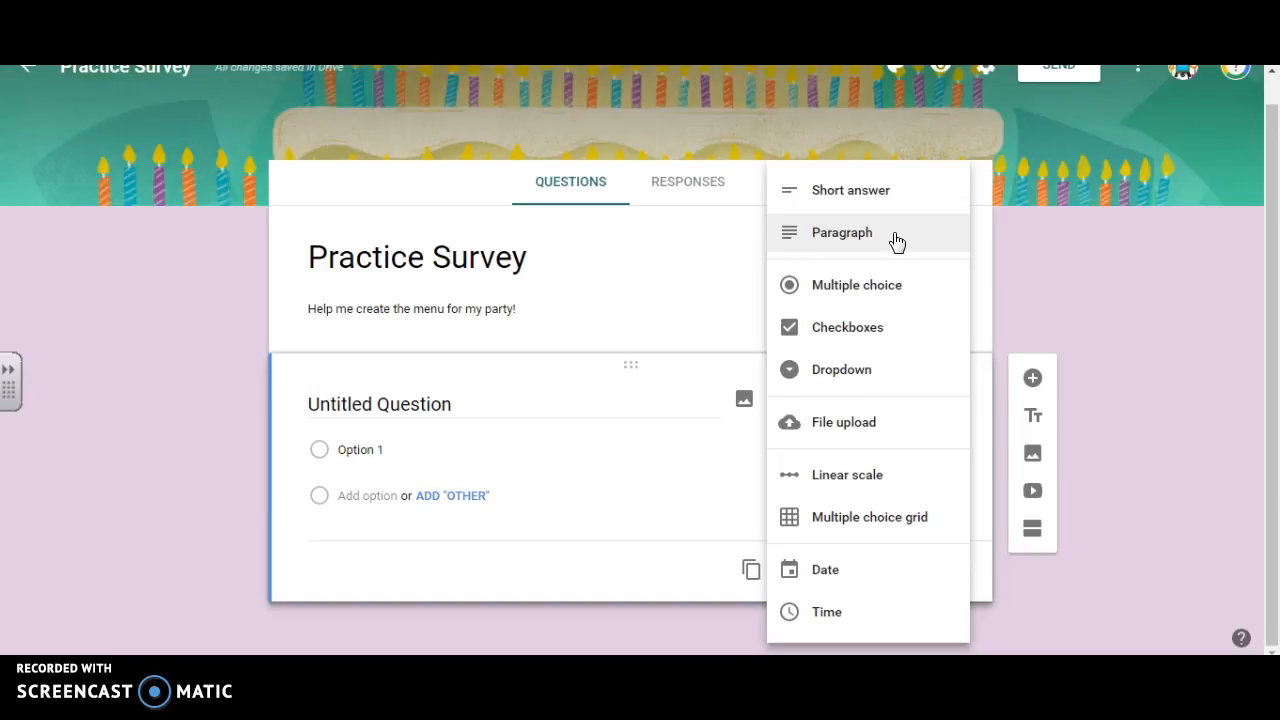
{"action": "left_click", "coordinate": [899, 287]}
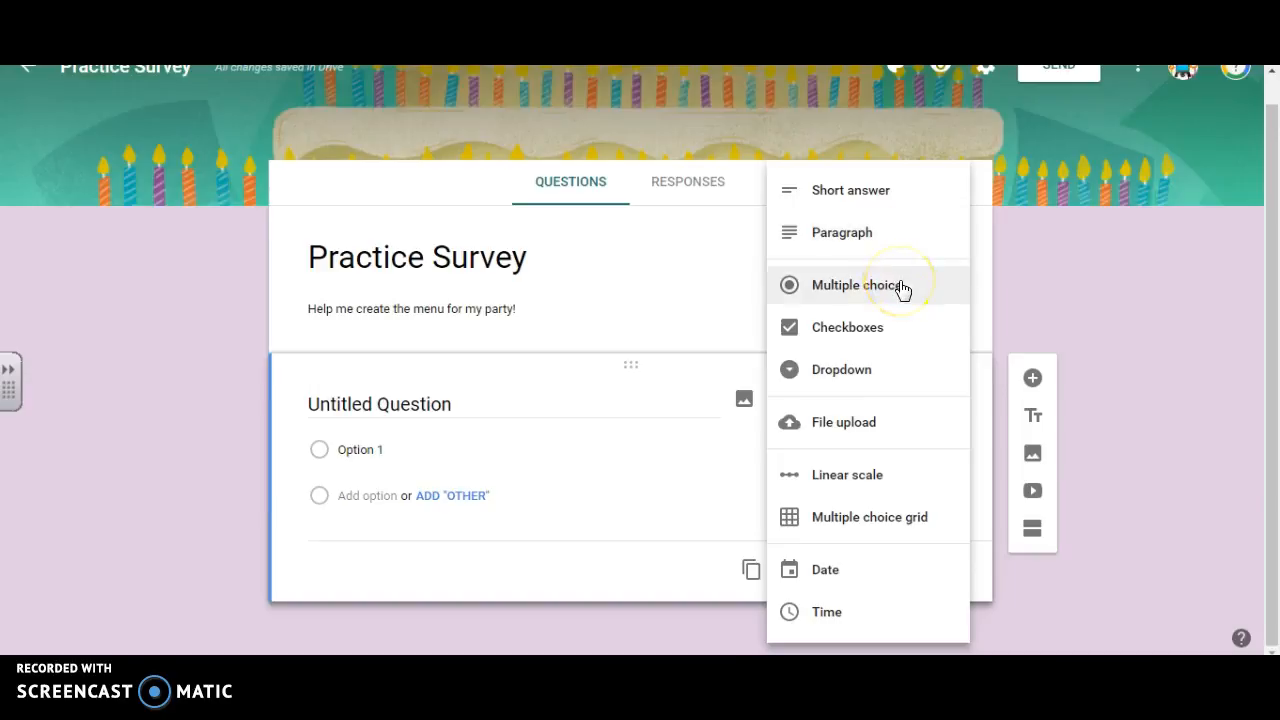
{"action": "left_click", "coordinate": [918, 338]}
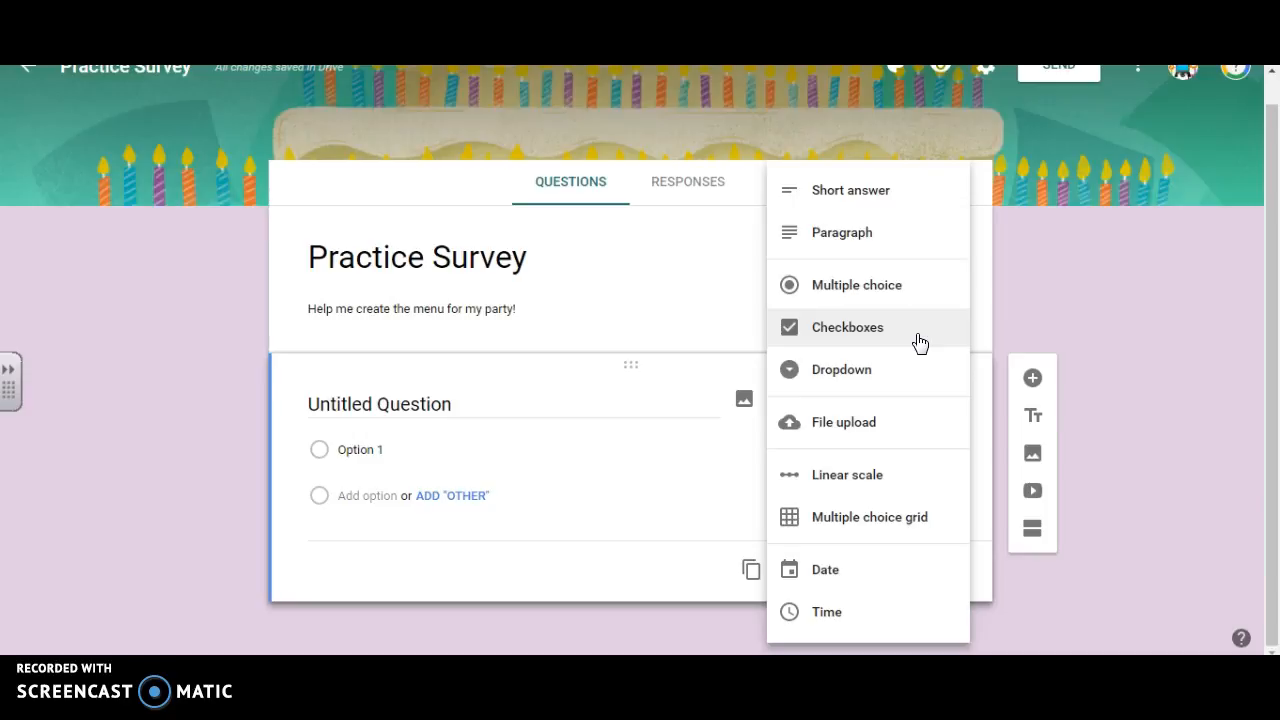
{"action": "left_click", "coordinate": [922, 368]}
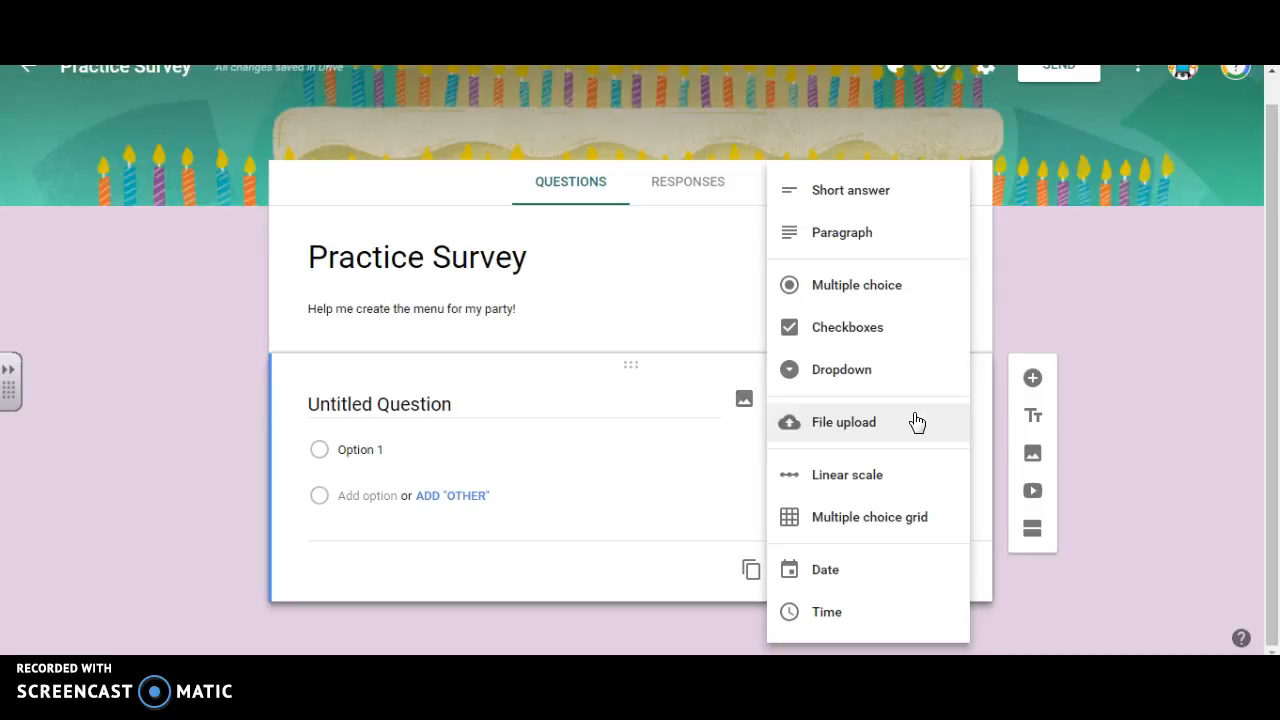
{"action": "left_click", "coordinate": [920, 471]}
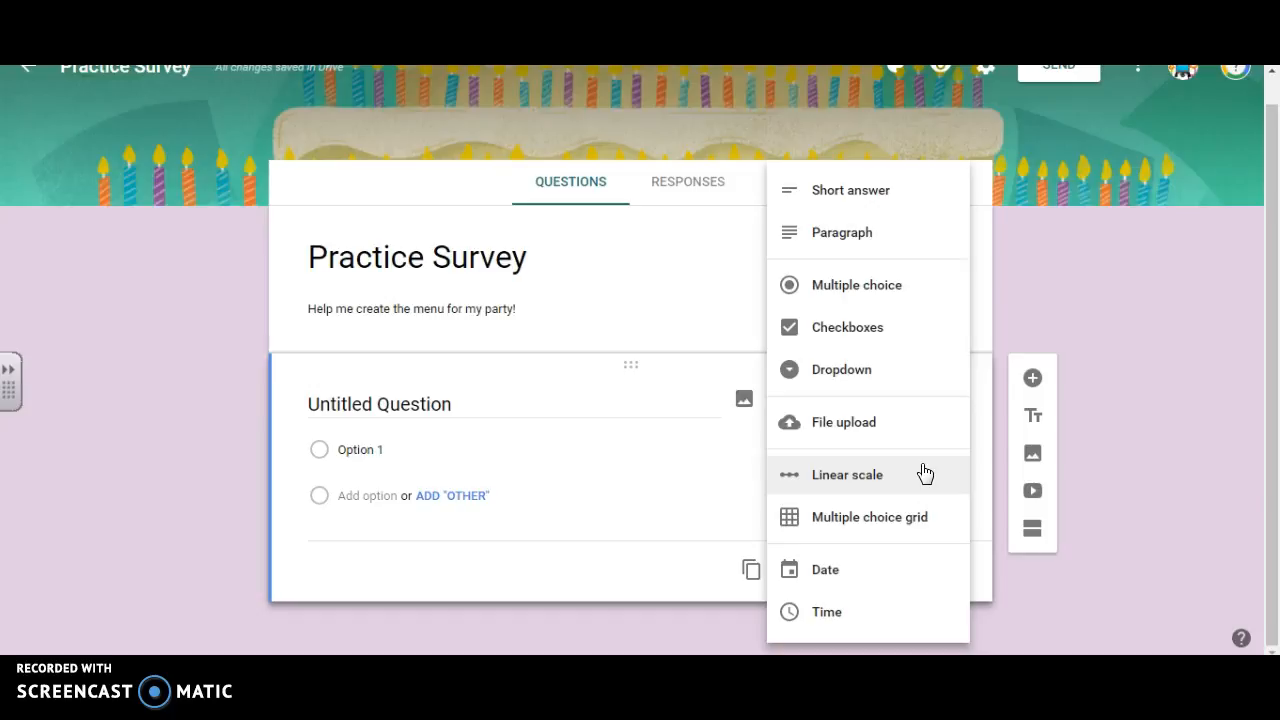
{"action": "left_click", "coordinate": [930, 520]}
{"action": "left_click", "coordinate": [904, 329]}
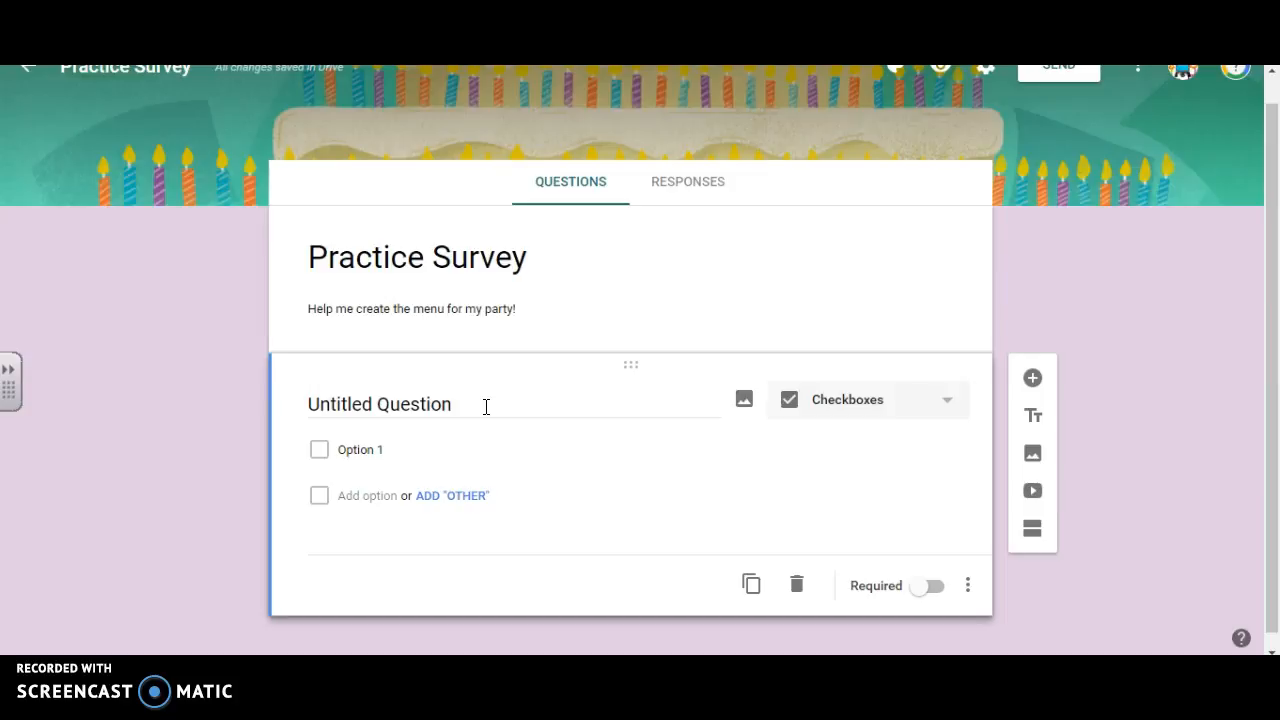
Step: Set the checkbox question's text to "What are your favorite pizza toppings?"
{"action": "left_click", "coordinate": [486, 406]}
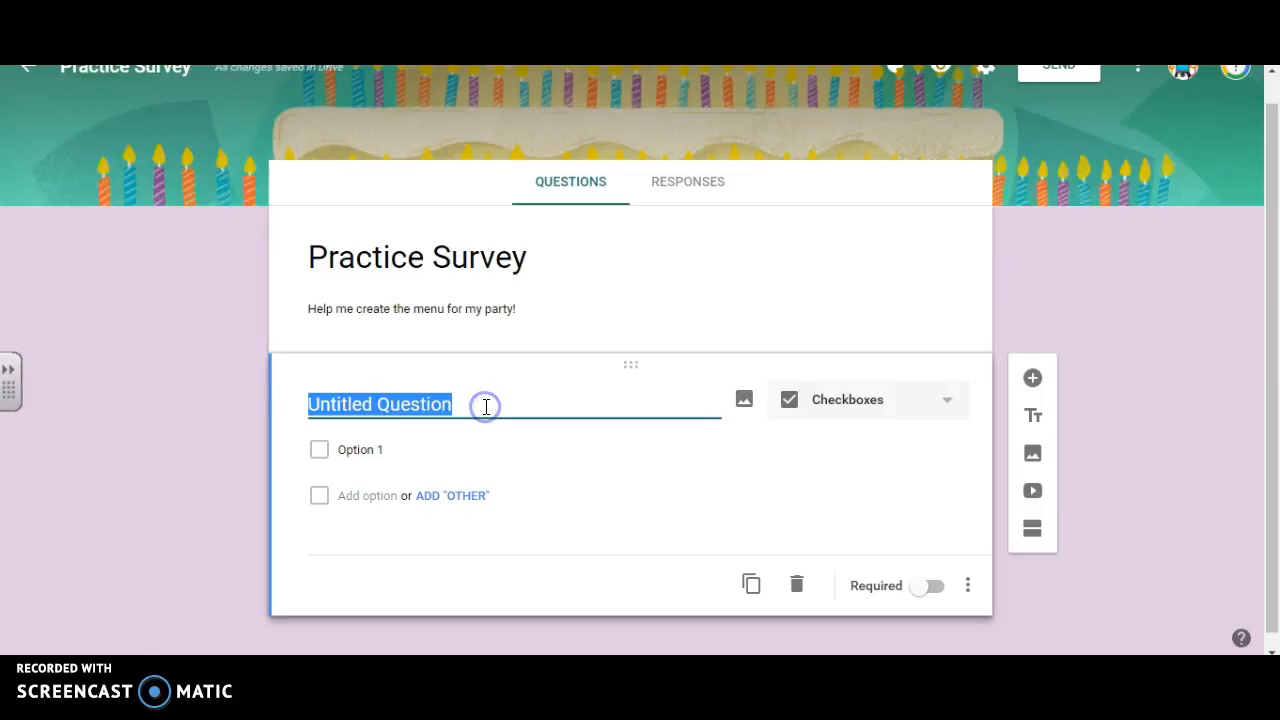
{"action": "type", "text": "What "}
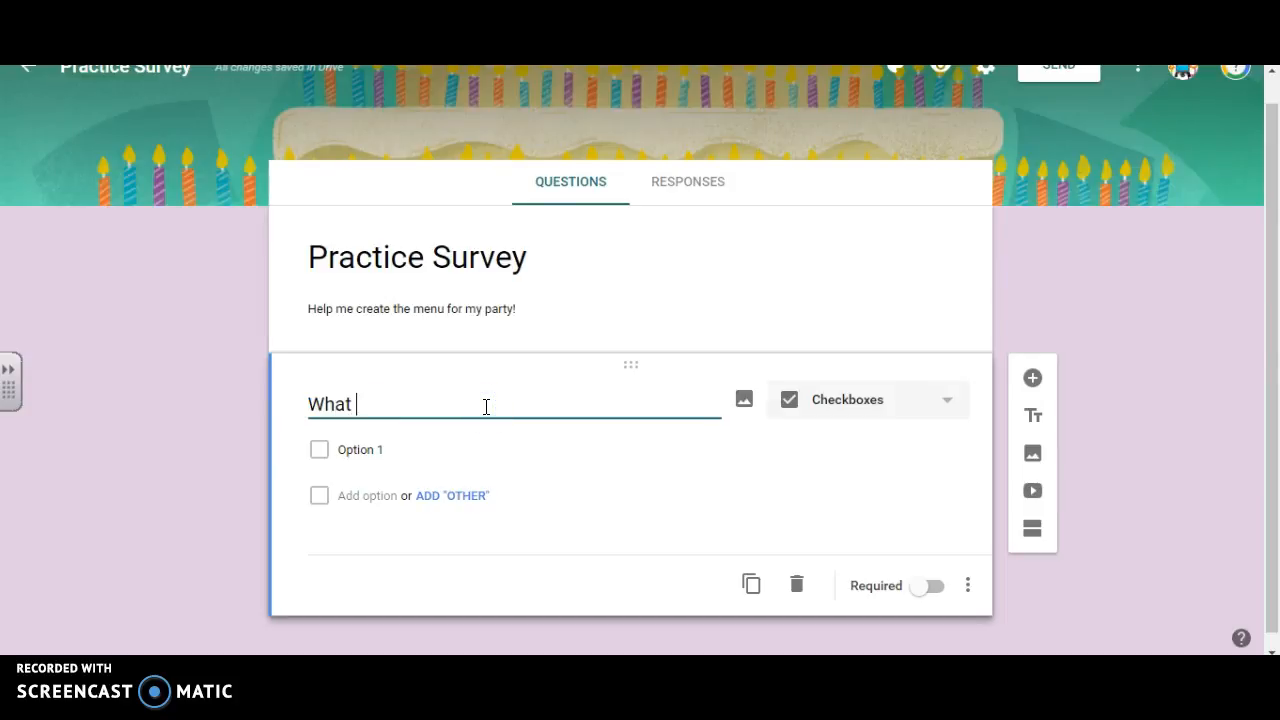
{"action": "type", "text": "are your fa"}
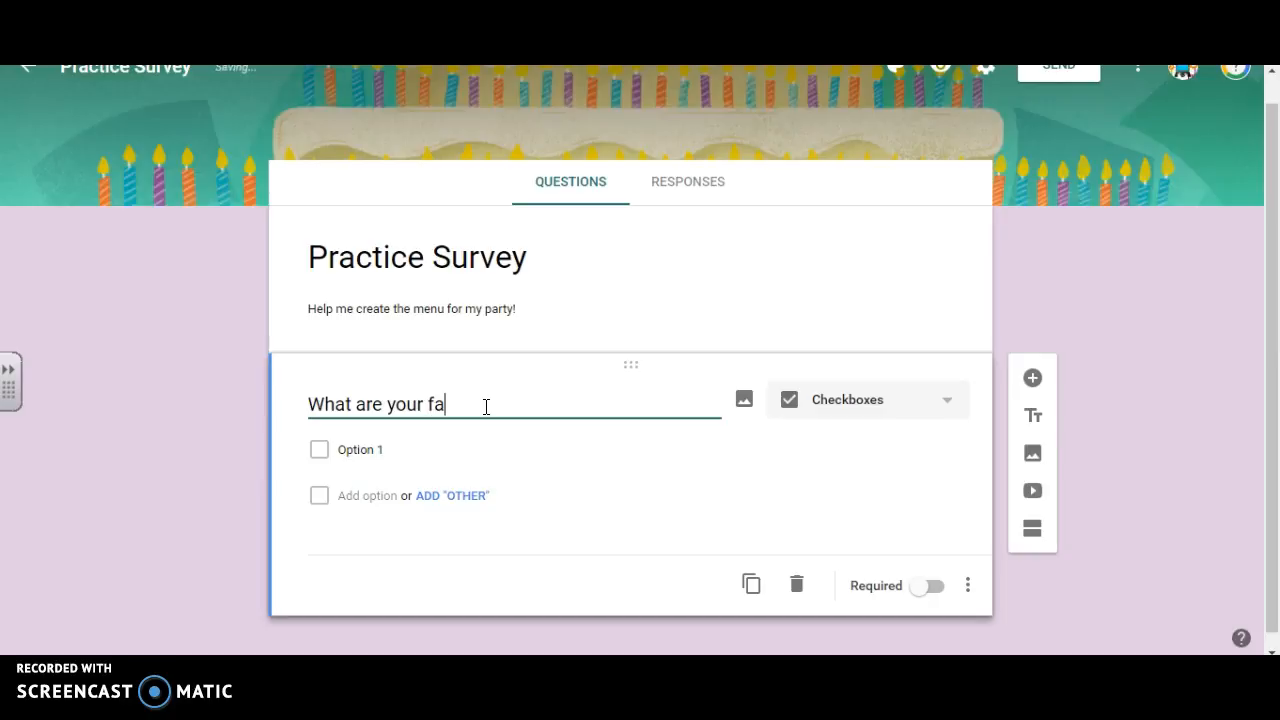
{"action": "type", "text": "vorite pizz"}
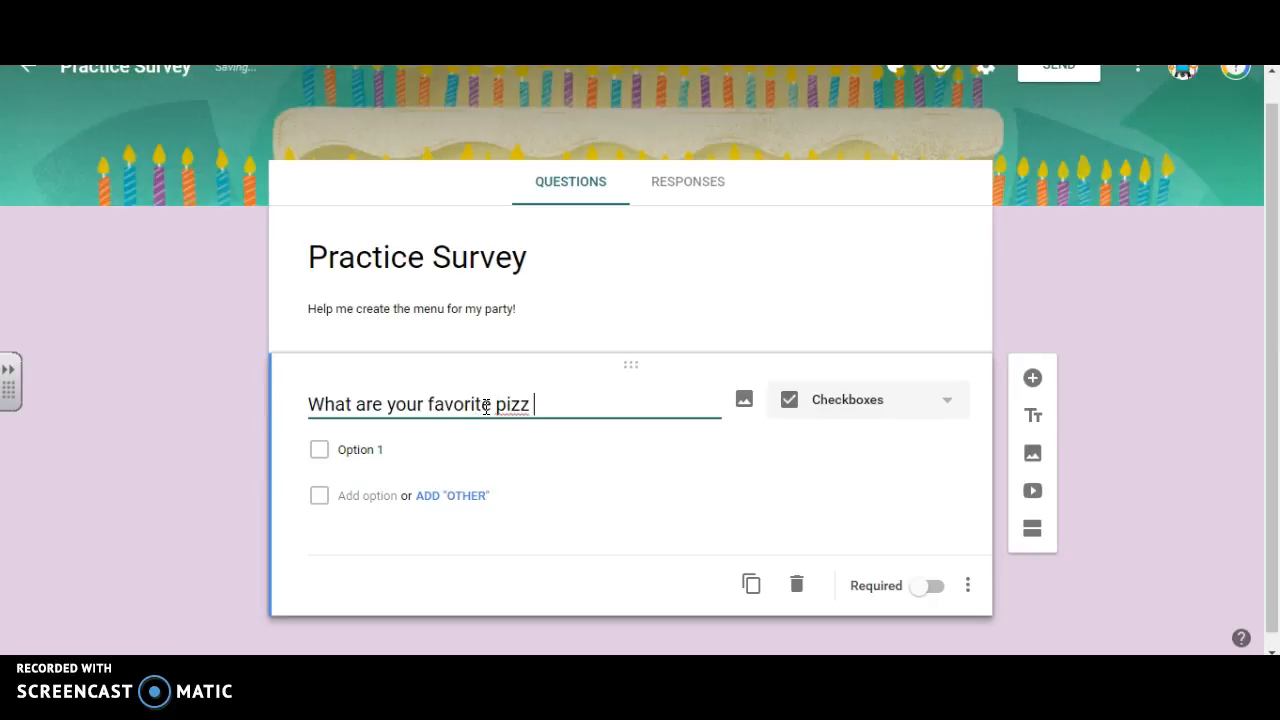
{"action": "type", "text": "a toppinss"}
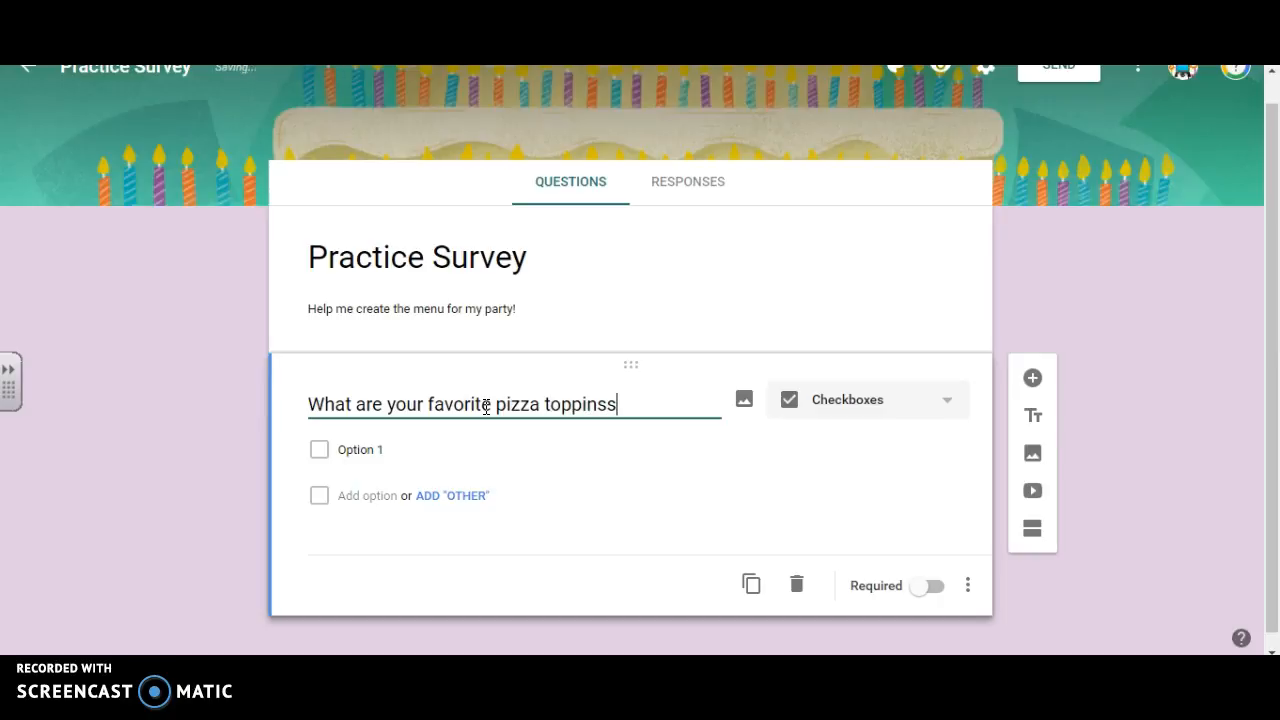
{"action": "key", "text": "BackSpace"}
{"action": "key", "text": "BackSpace"}
{"action": "type", "text": "gs?"}
Step: Name the pizza toppings question's first answer option "Pepperoni" and add a second option below it
{"action": "left_click", "coordinate": [385, 449]}
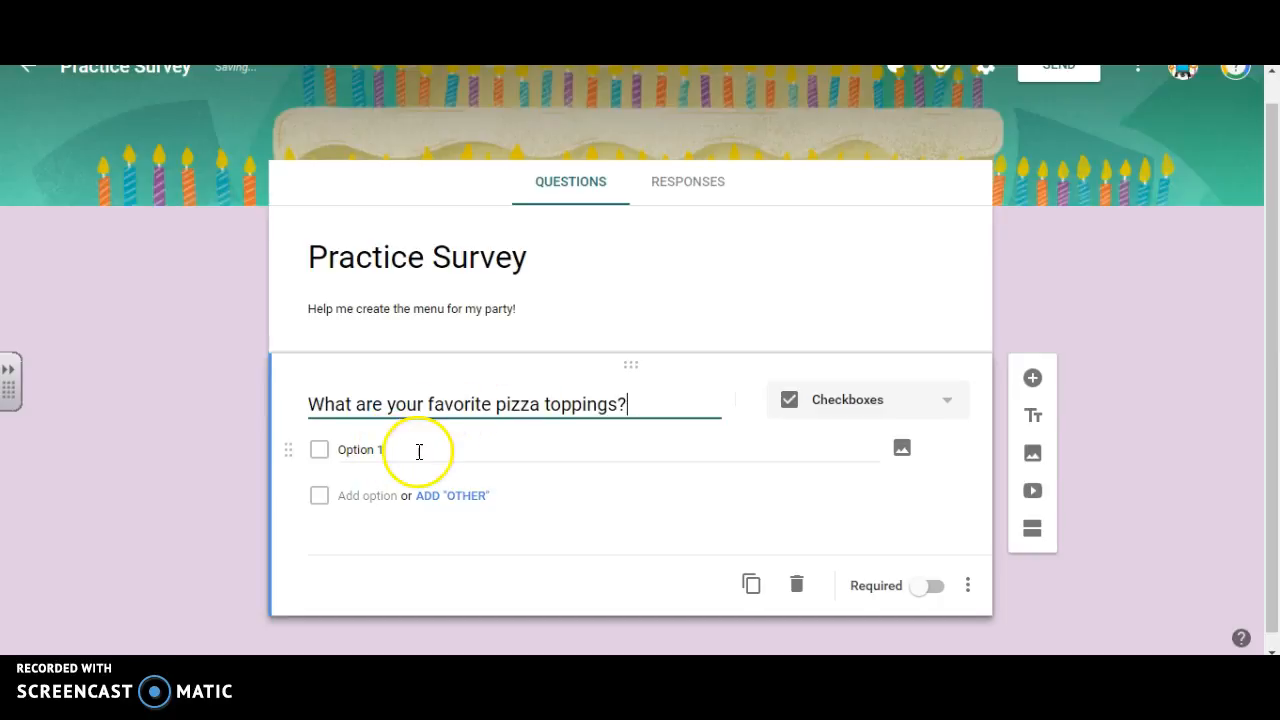
{"action": "left_click", "coordinate": [383, 452]}
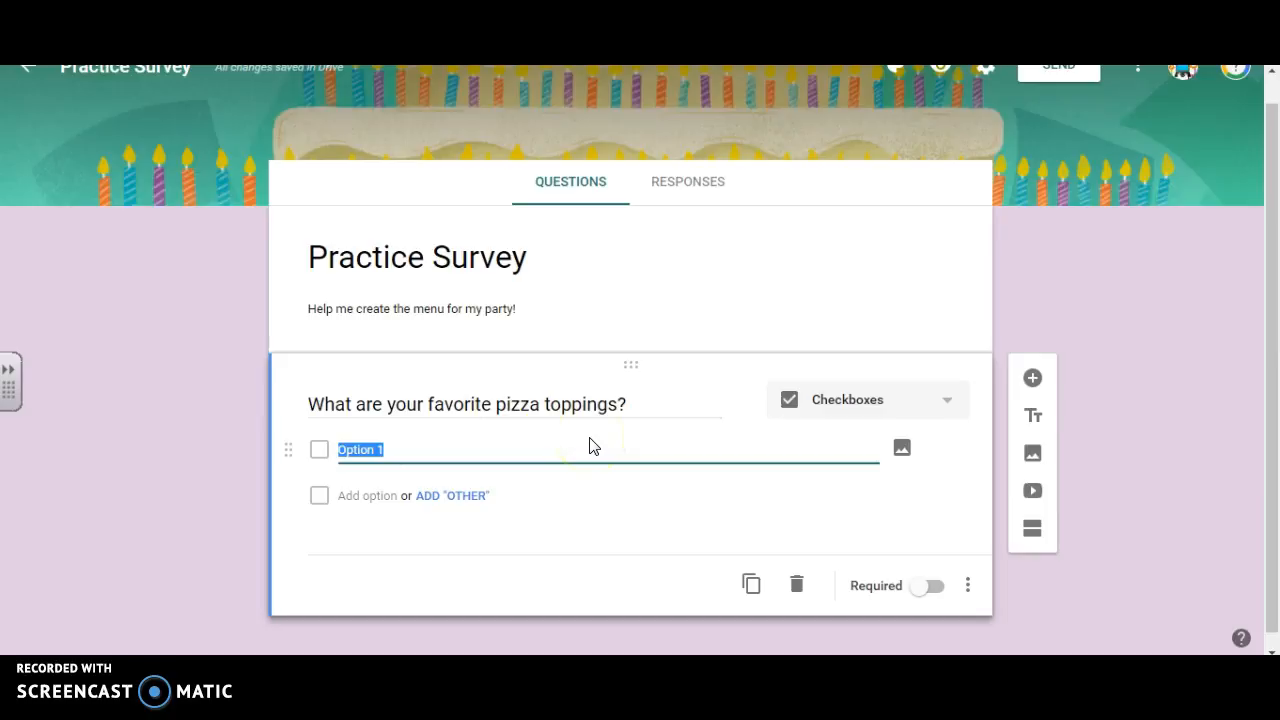
{"action": "type", "text": "Pepperoni"}
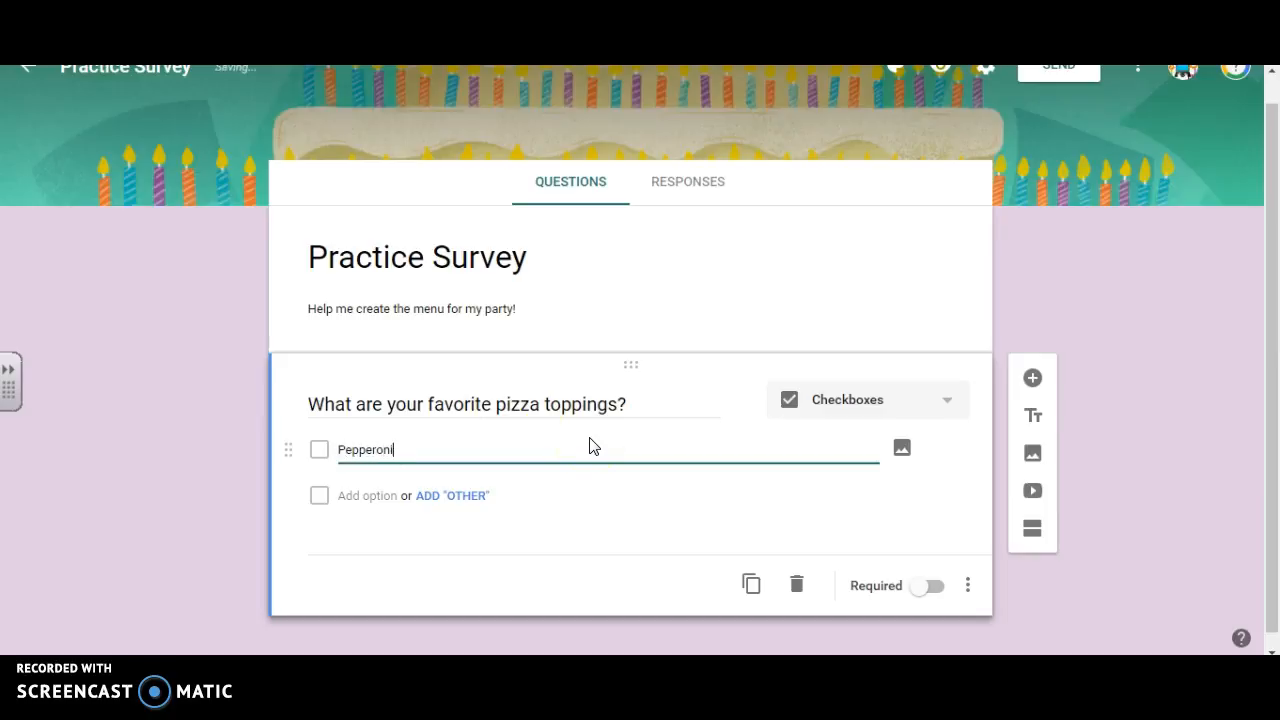
{"action": "key", "text": "Return"}
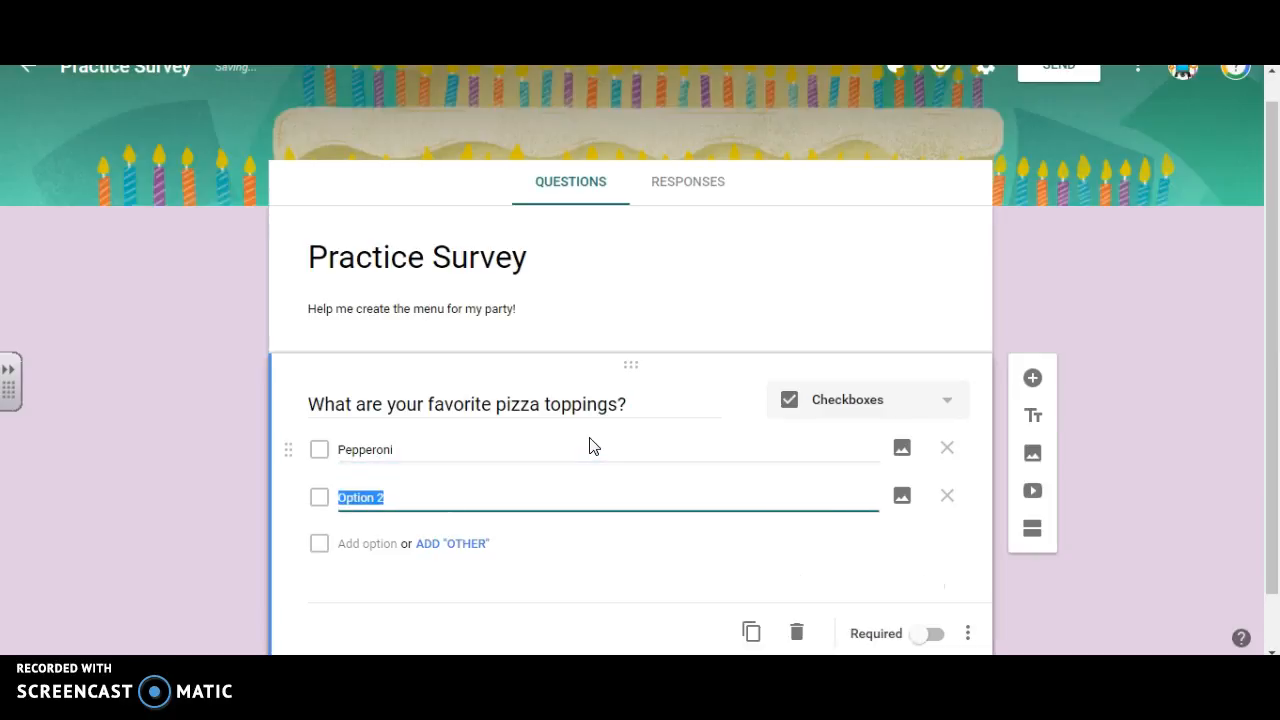
Step: Add the pizza toppings answer options "Sausage", "Onion" and "Mushroom", plus an "Other" choice
{"action": "type", "text": "Sausage"}
{"action": "key", "text": "Return"}
{"action": "type", "text": "Onion"}
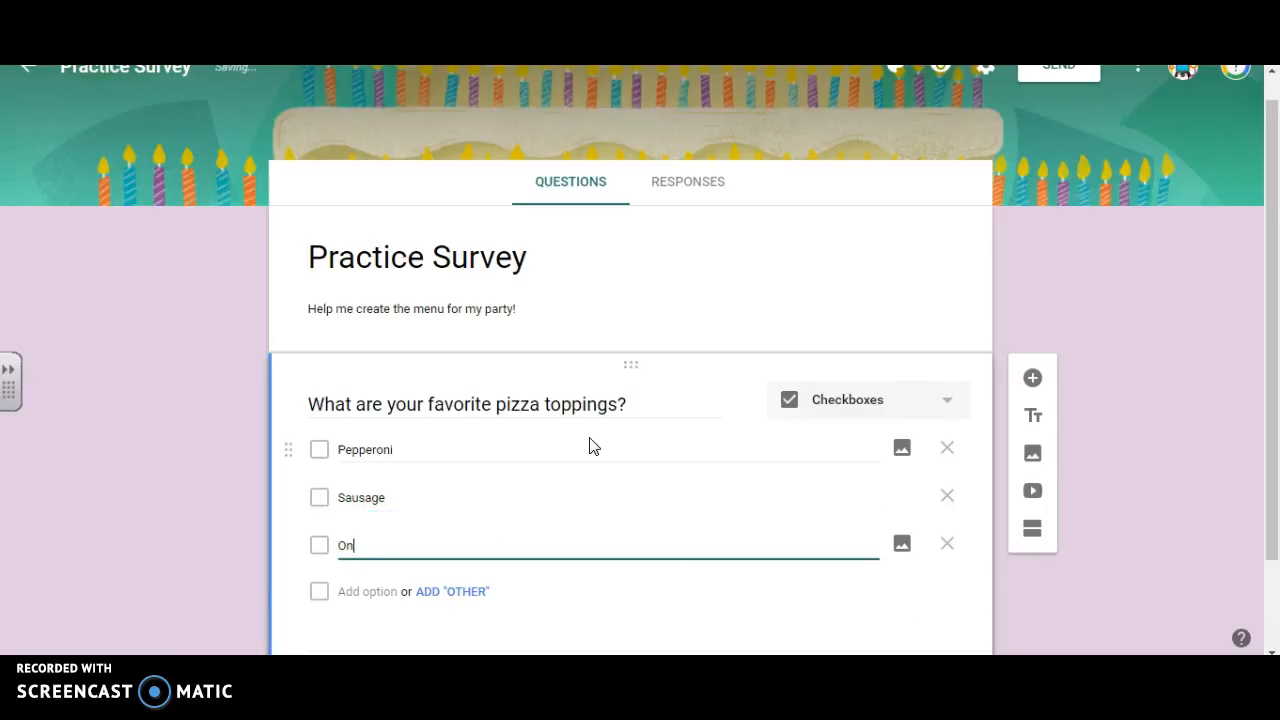
{"action": "key", "text": "Return"}
{"action": "type", "text": "Mushroom"}
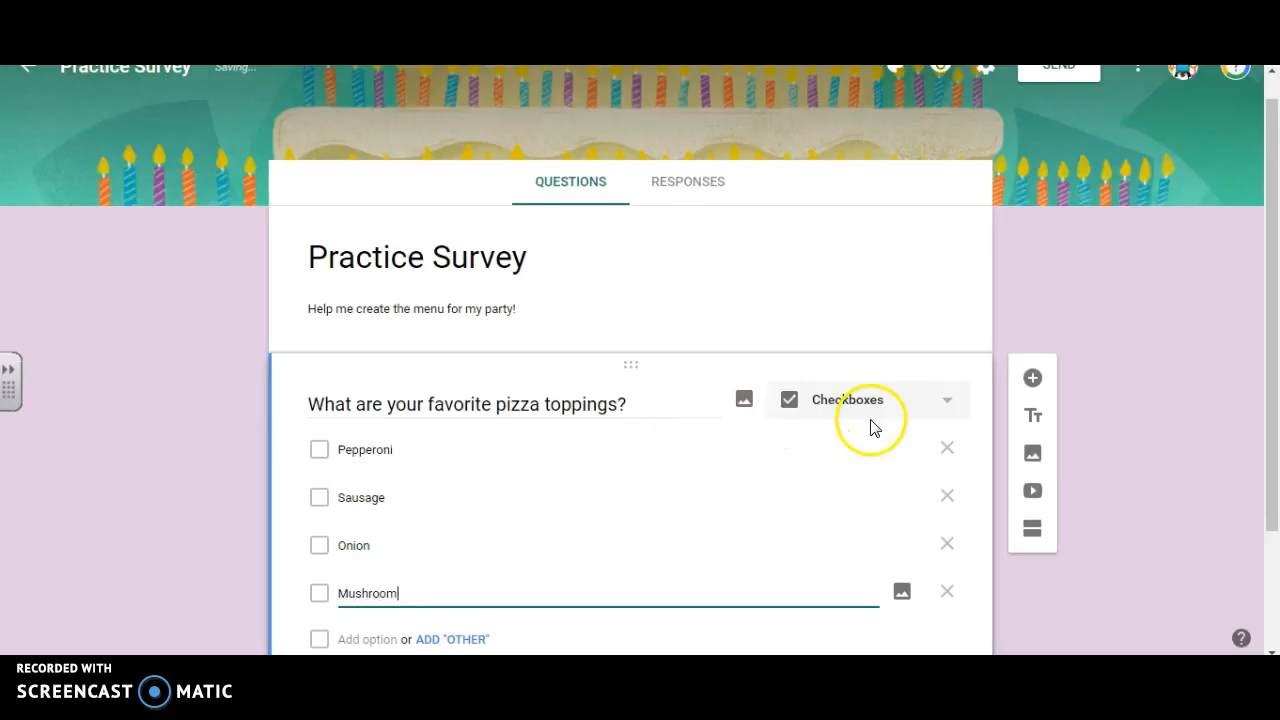
{"action": "scroll", "coordinate": [880, 430], "scroll_direction": "down", "scroll_amount": 1}
{"action": "scroll", "coordinate": [1011, 508], "scroll_direction": "down", "scroll_amount": 1}
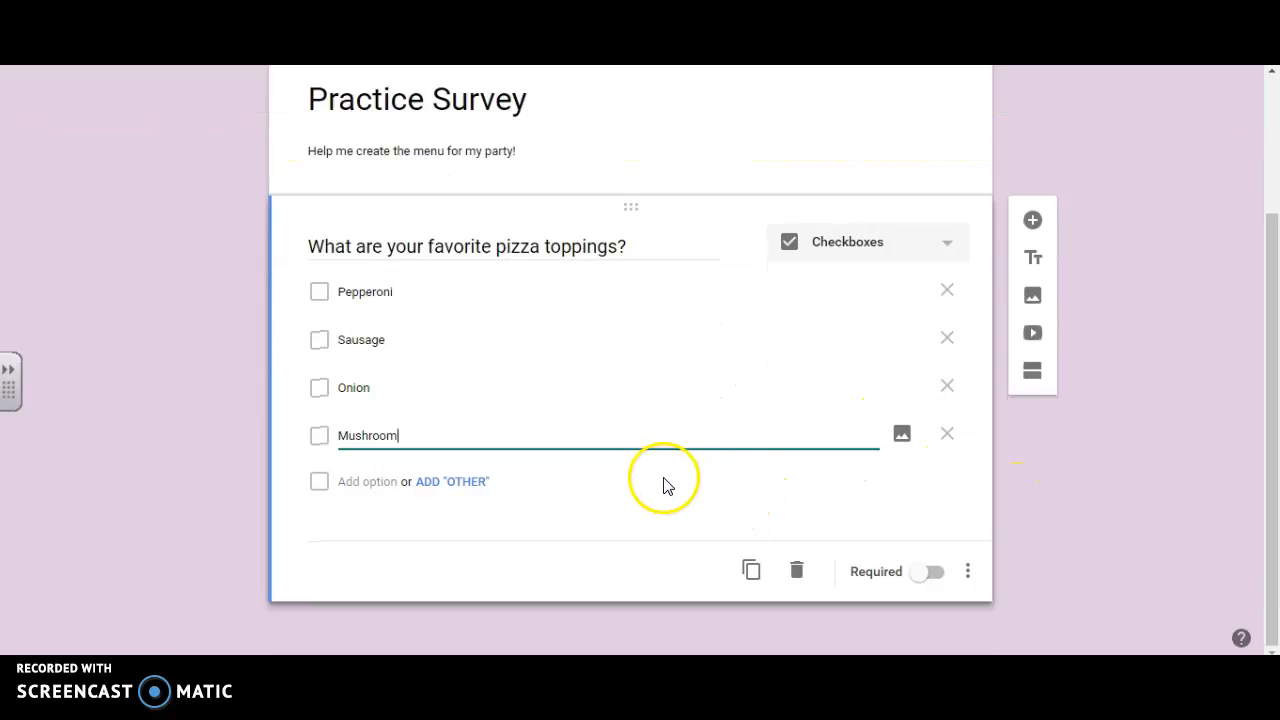
{"action": "left_click", "coordinate": [448, 488]}
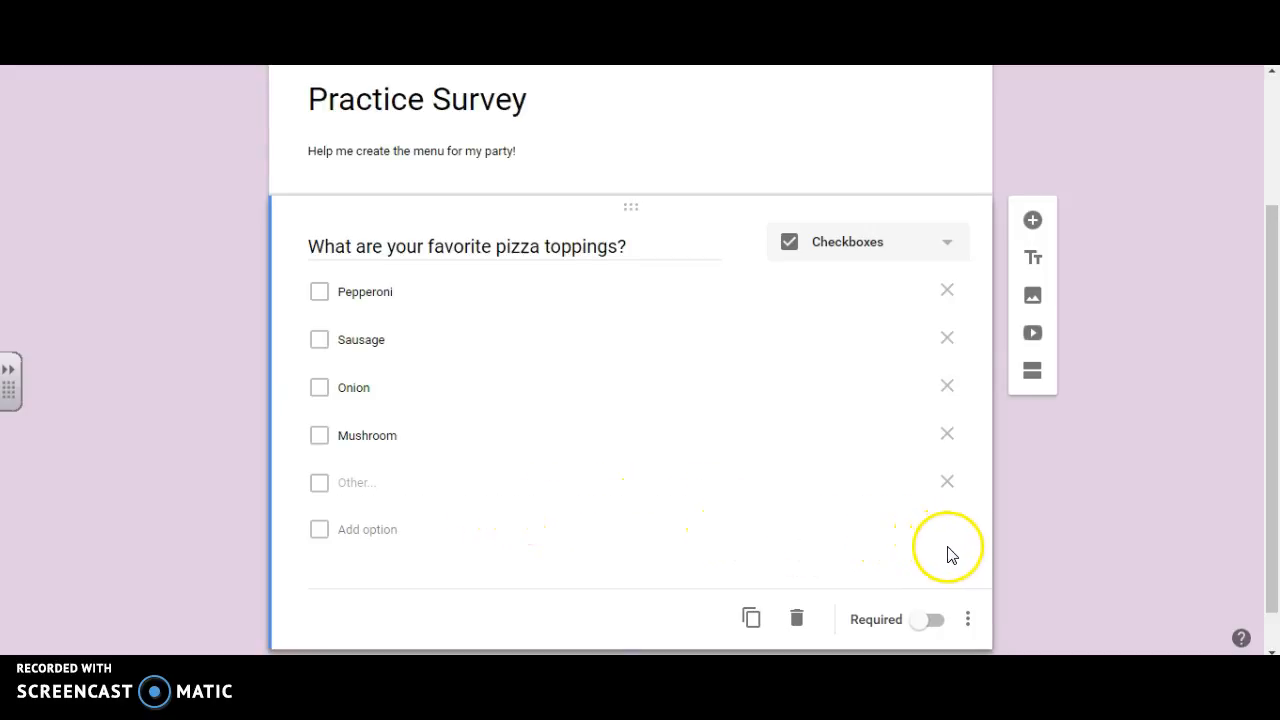
Step: Add the description "Check all that apply" to the pizza toppings question and make the question required
{"action": "left_click", "coordinate": [968, 622]}
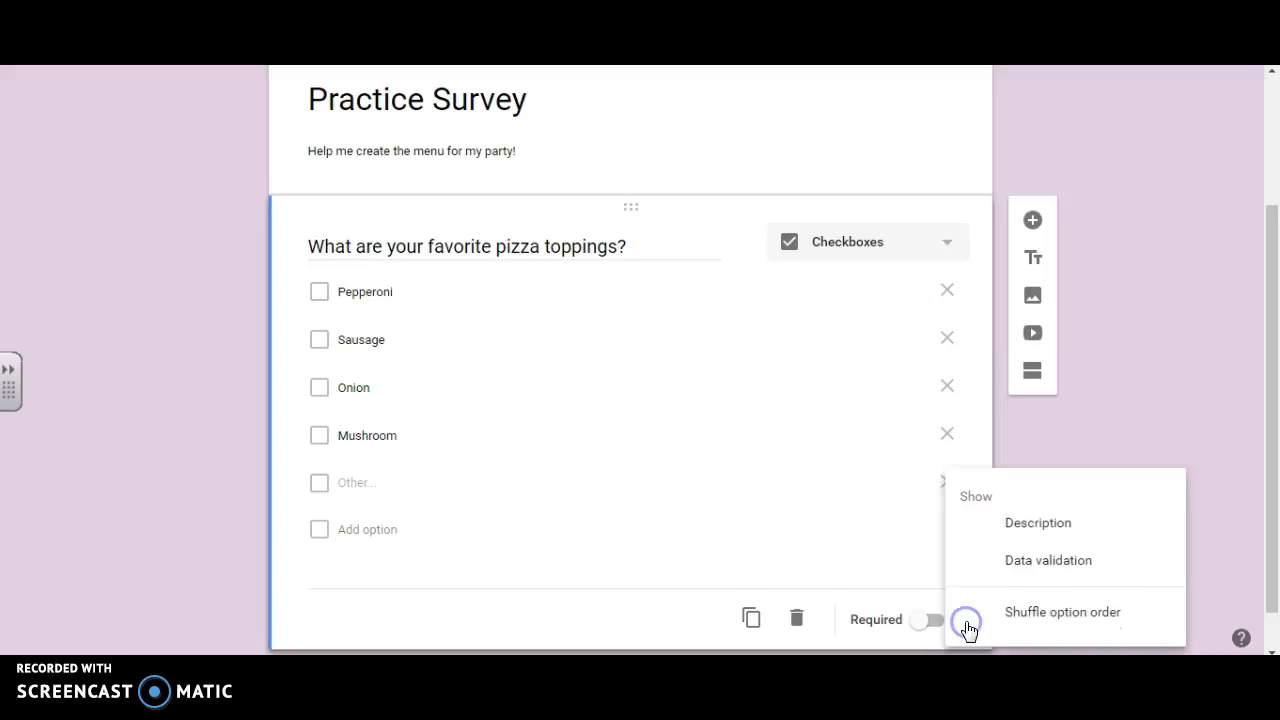
{"action": "left_click", "coordinate": [1080, 528]}
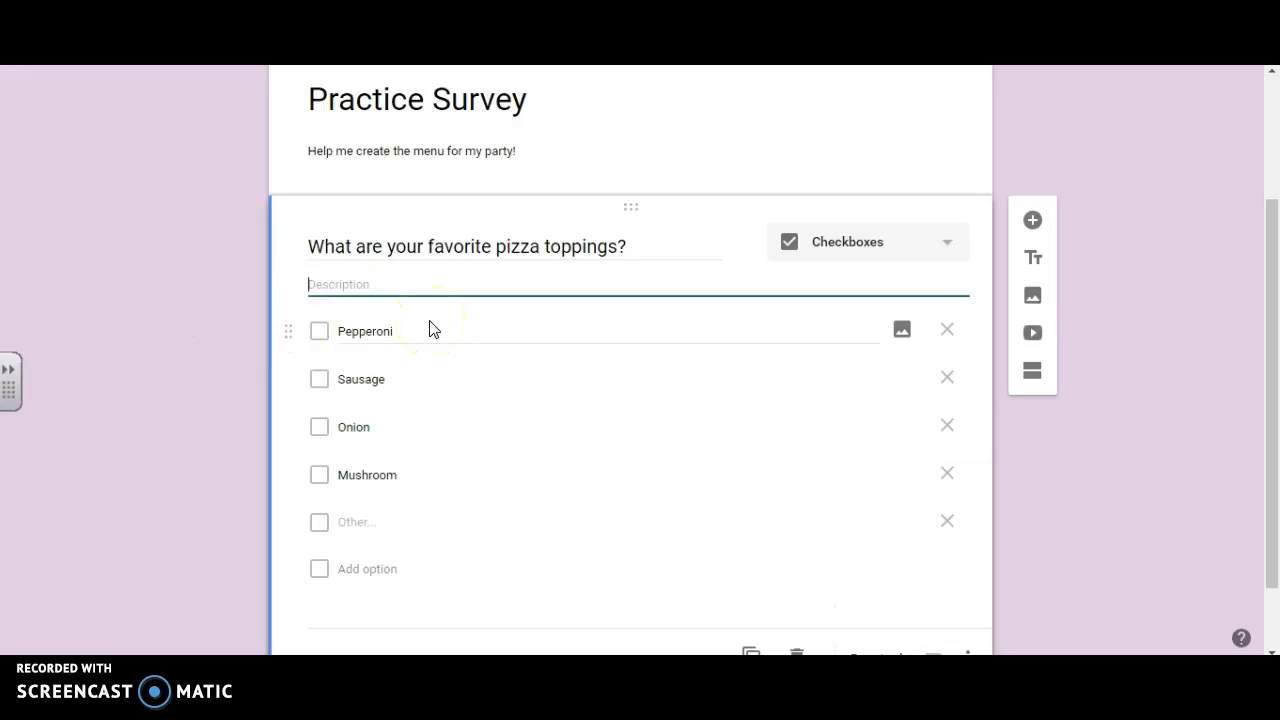
{"action": "type", "text": "Check all that apply"}
{"action": "scroll", "coordinate": [1115, 450], "scroll_direction": "down", "scroll_amount": 2}
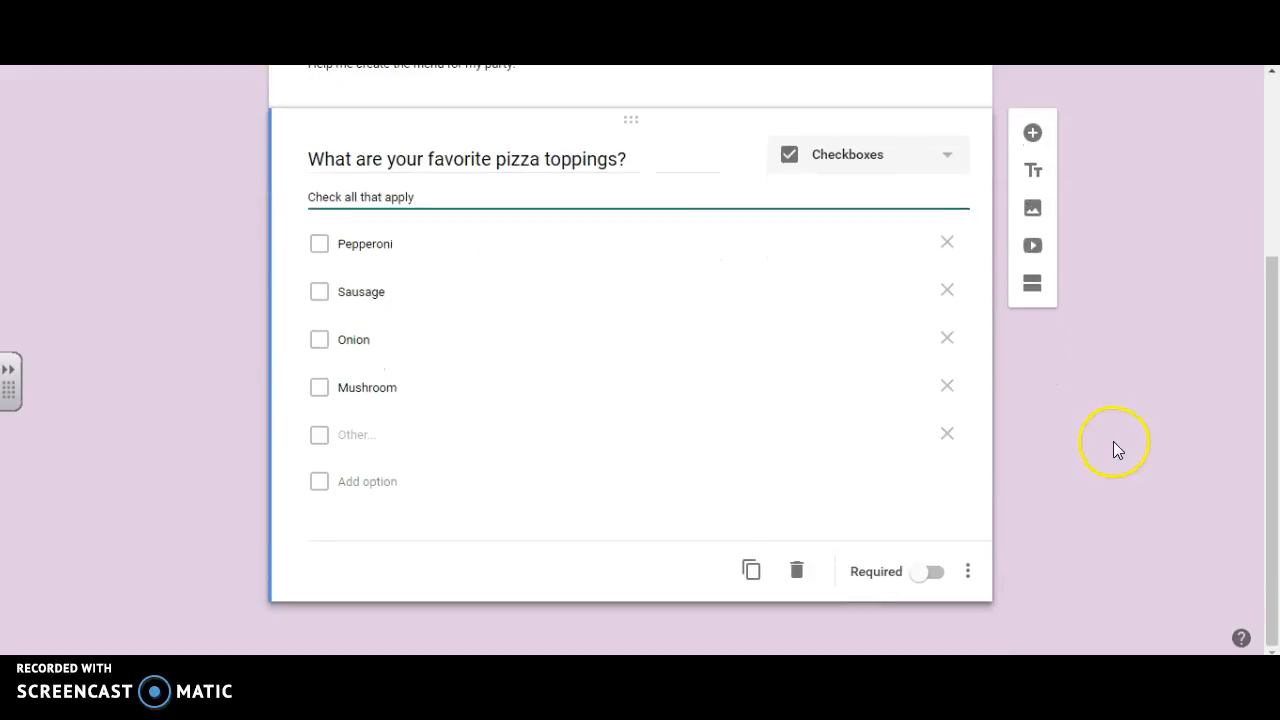
{"action": "left_click", "coordinate": [923, 578]}
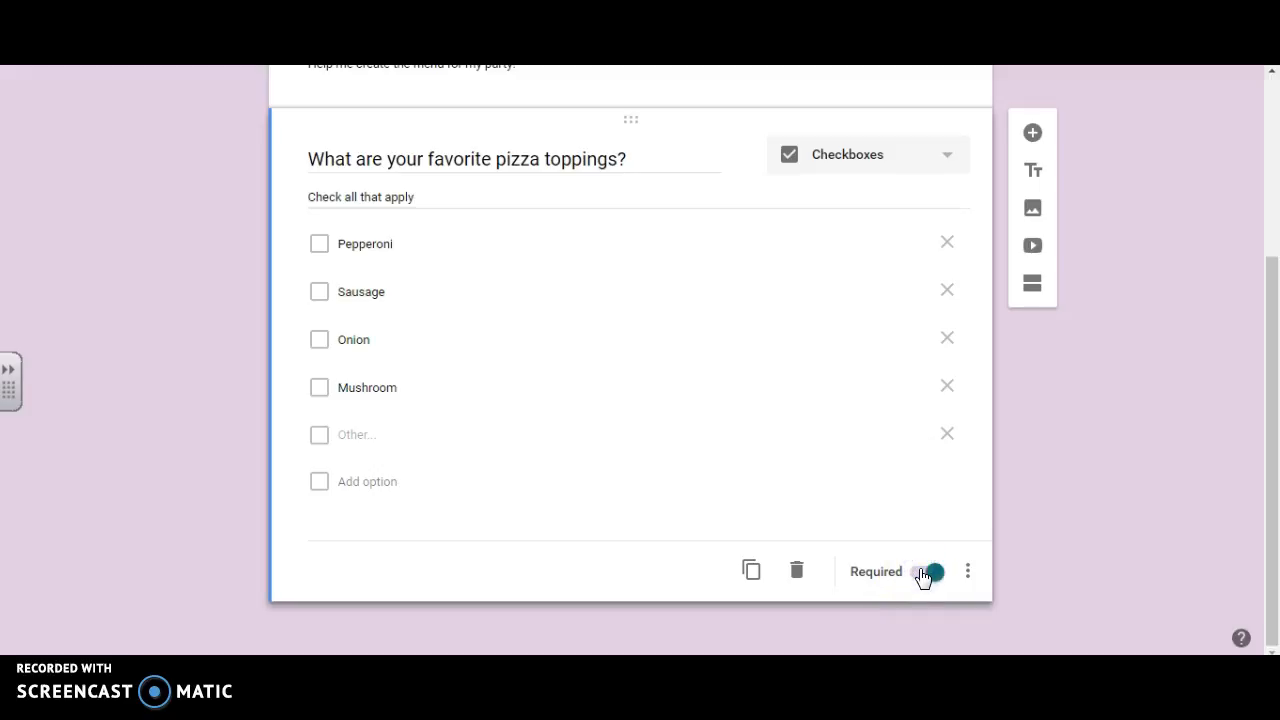
{"action": "left_click", "coordinate": [951, 591]}
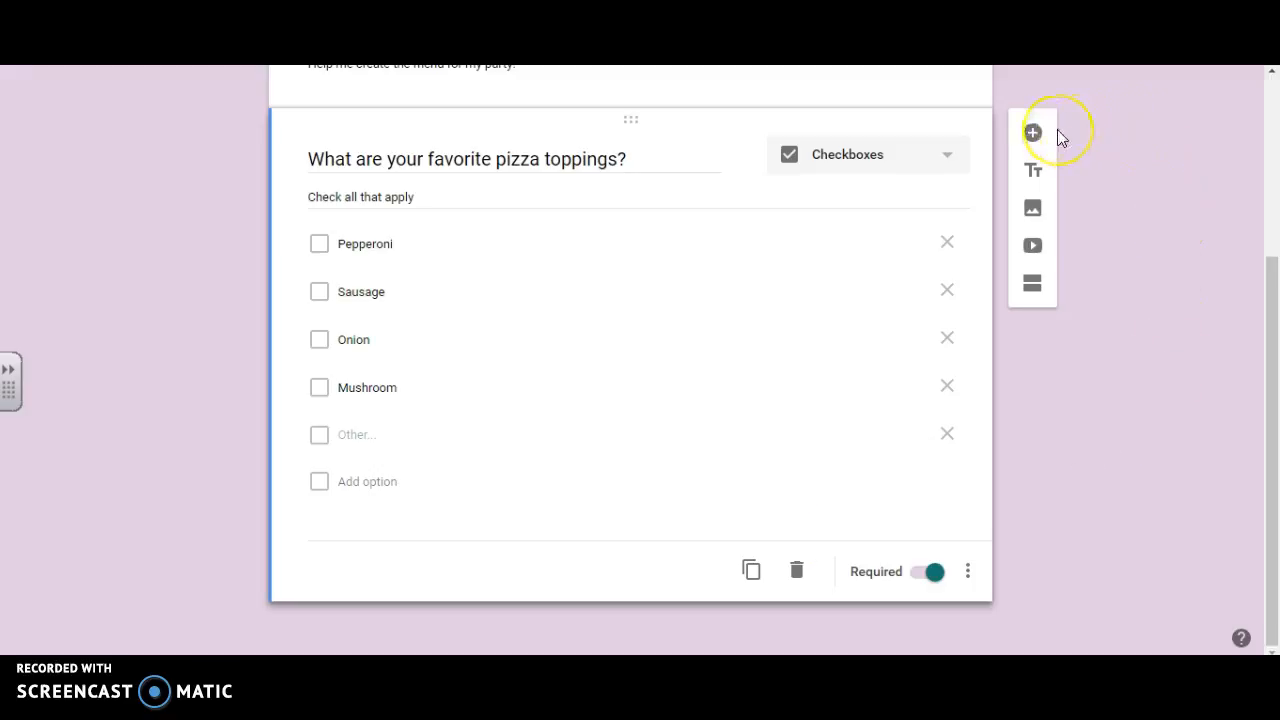
Step: Add a new multiple choice question reading "What is your favorite ice cream flavor?" below the pizza toppings question
{"action": "left_click", "coordinate": [1033, 287]}
{"action": "left_click", "coordinate": [1045, 297]}
{"action": "left_click", "coordinate": [1033, 137]}
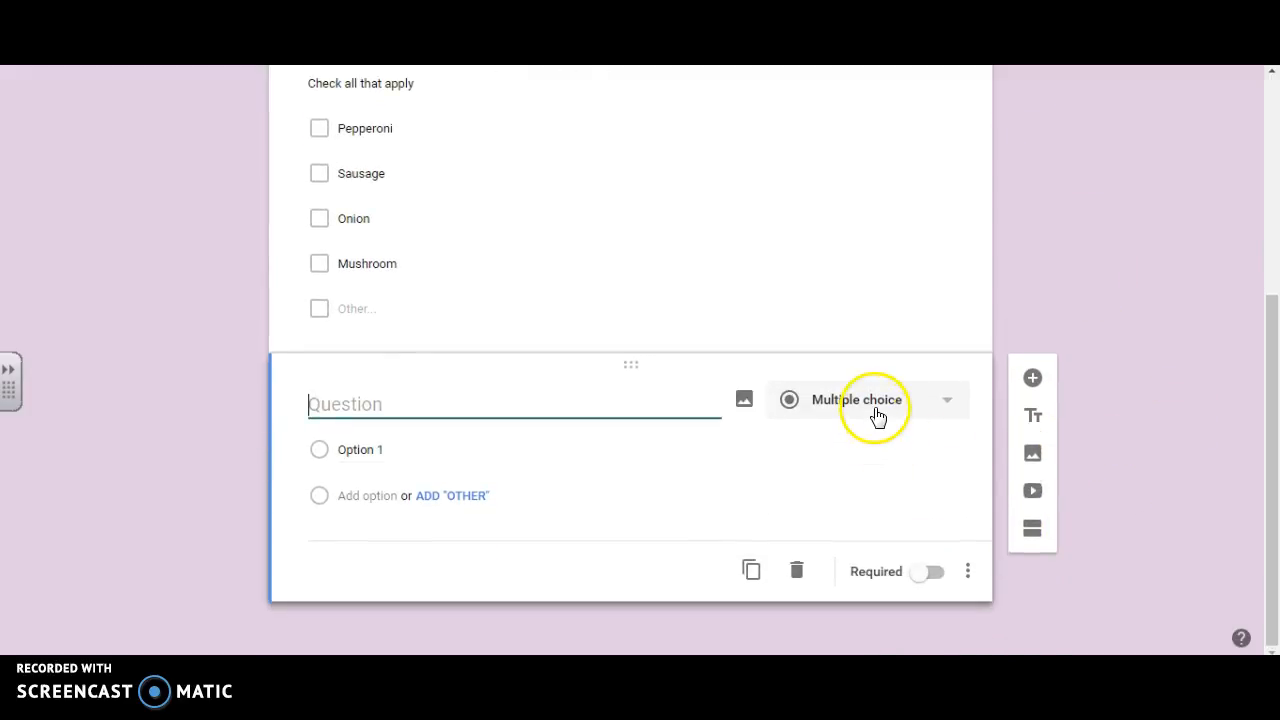
{"action": "left_click", "coordinate": [335, 411]}
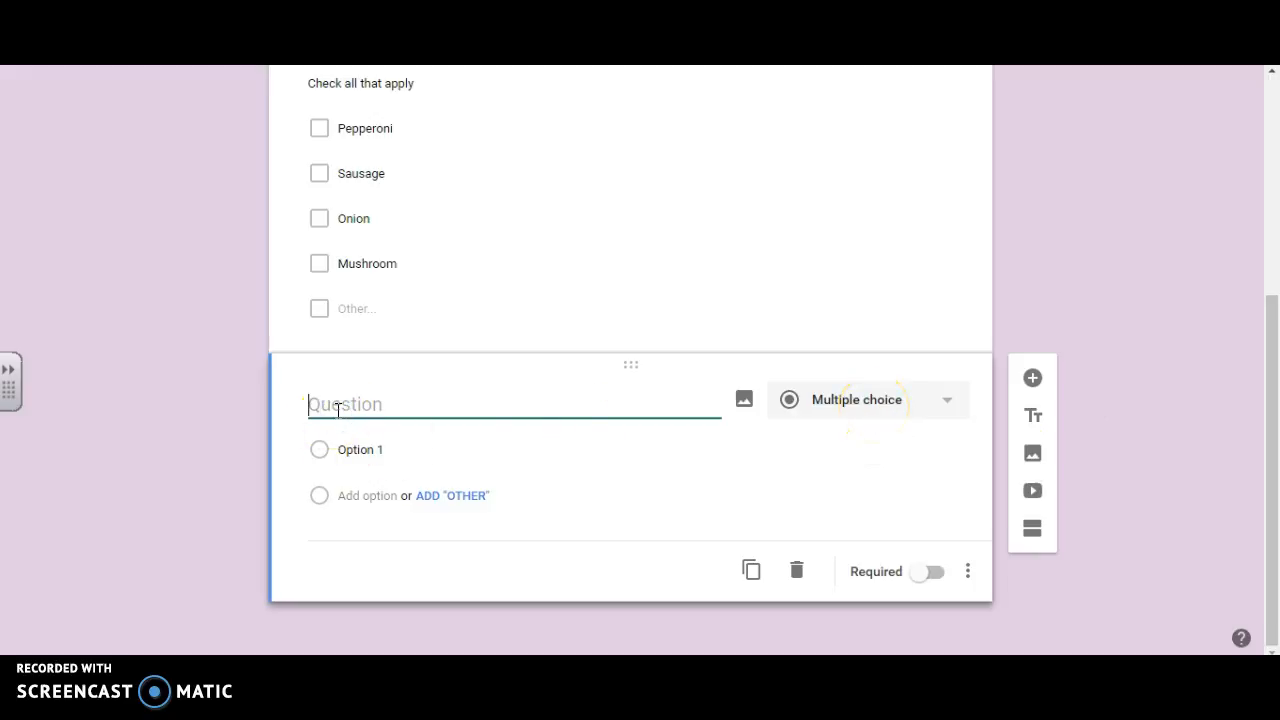
{"action": "type", "text": "What is you"}
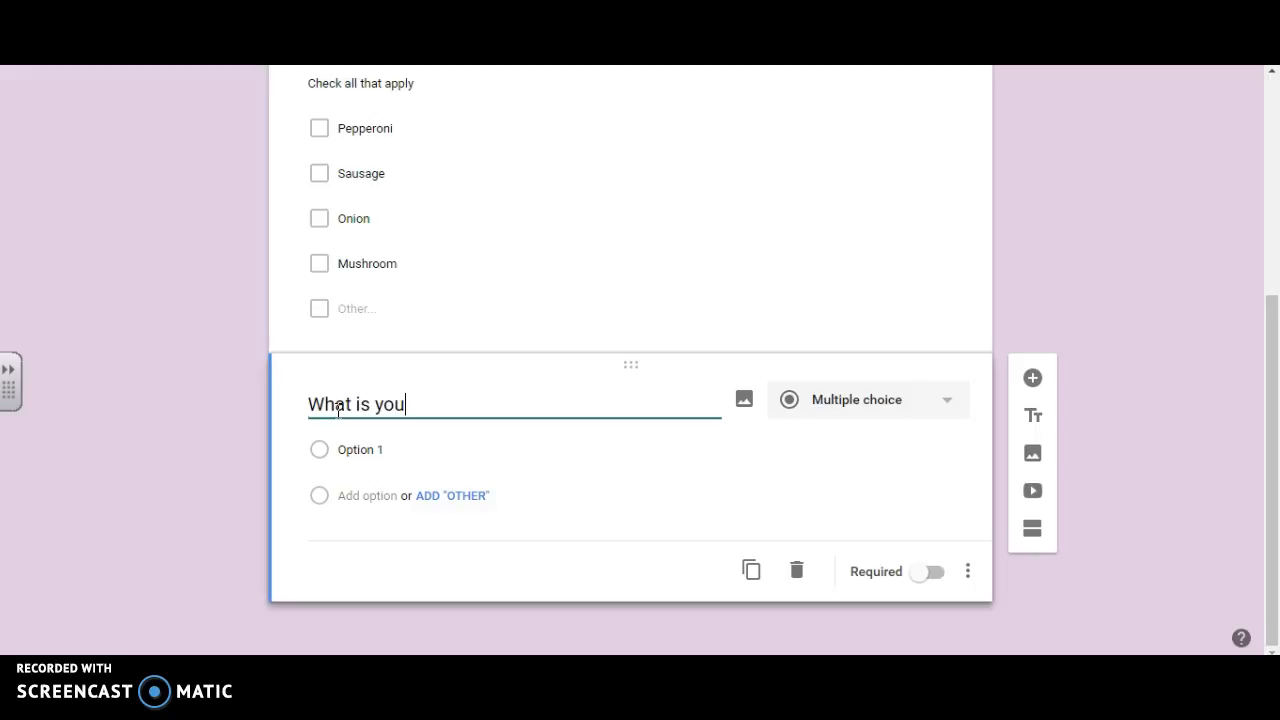
{"action": "type", "text": "r favorite ice c"}
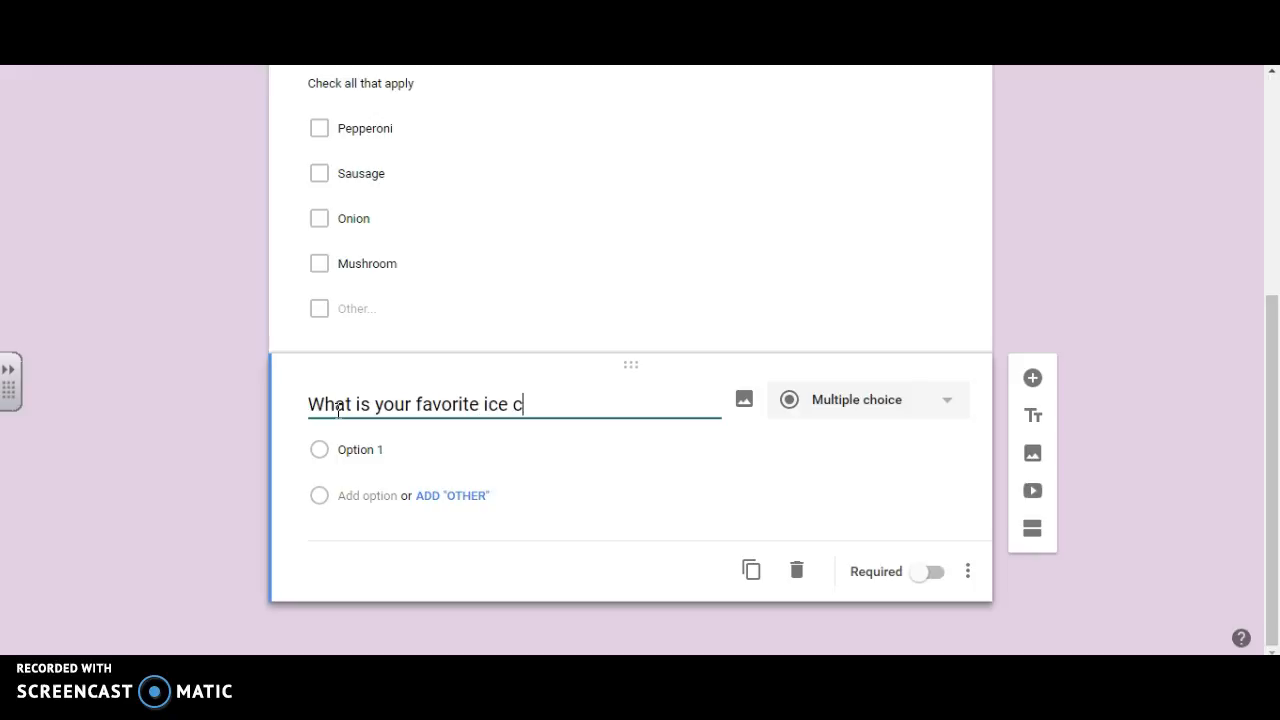
{"action": "type", "text": "ream flavor?"}
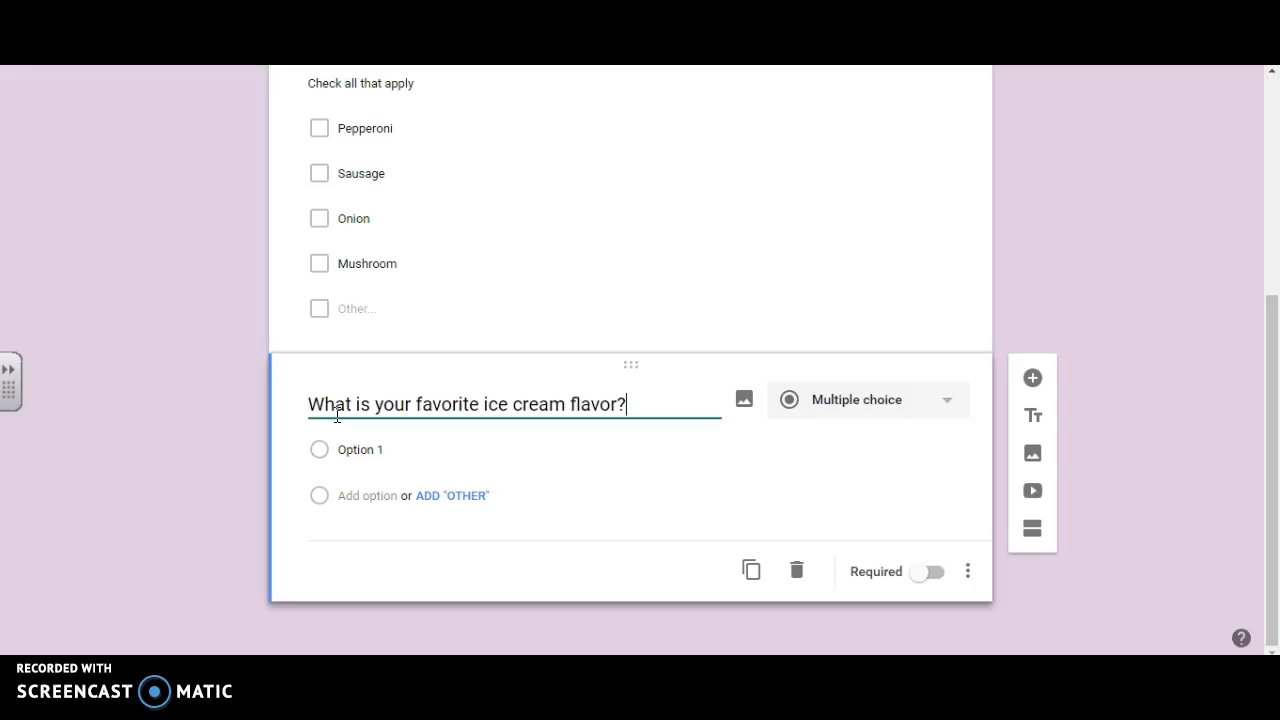
Step: Give the ice cream question the answer options "Vanilla", "Chocolate" and "Strawberry", plus an "Other" choice
{"action": "left_click", "coordinate": [380, 440]}
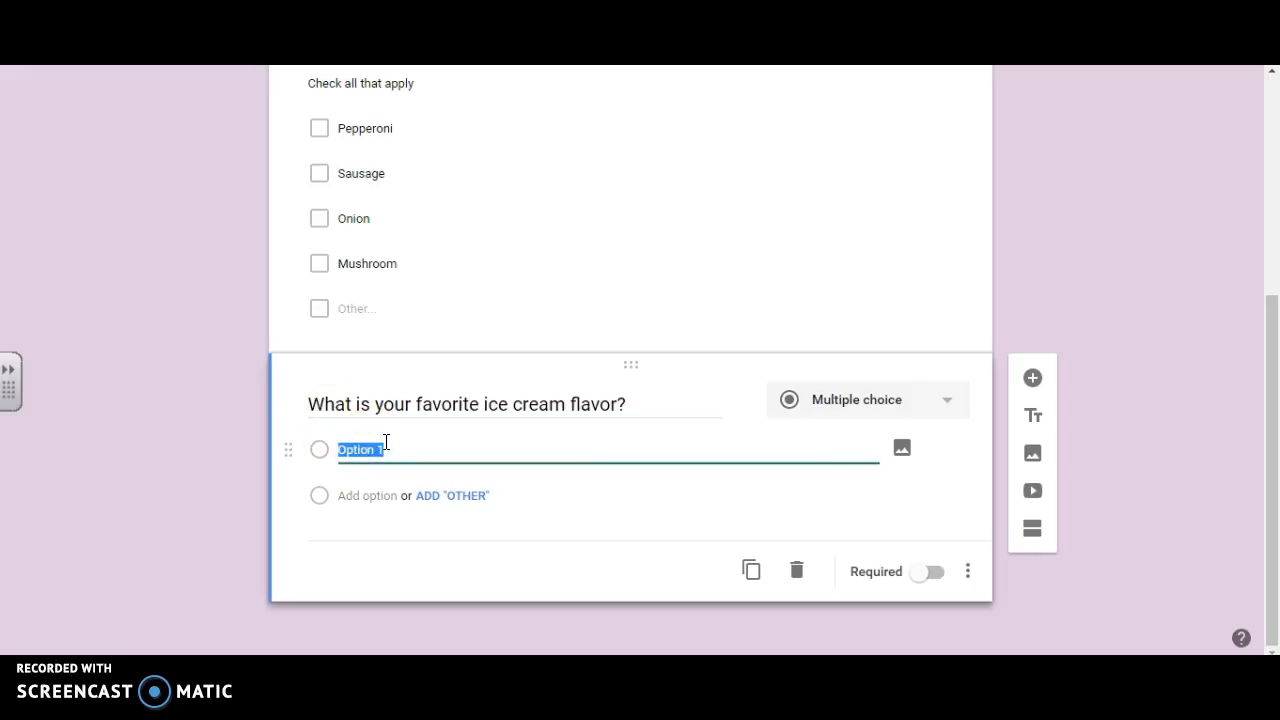
{"action": "type", "text": "Vanilla"}
{"action": "key", "text": "Return"}
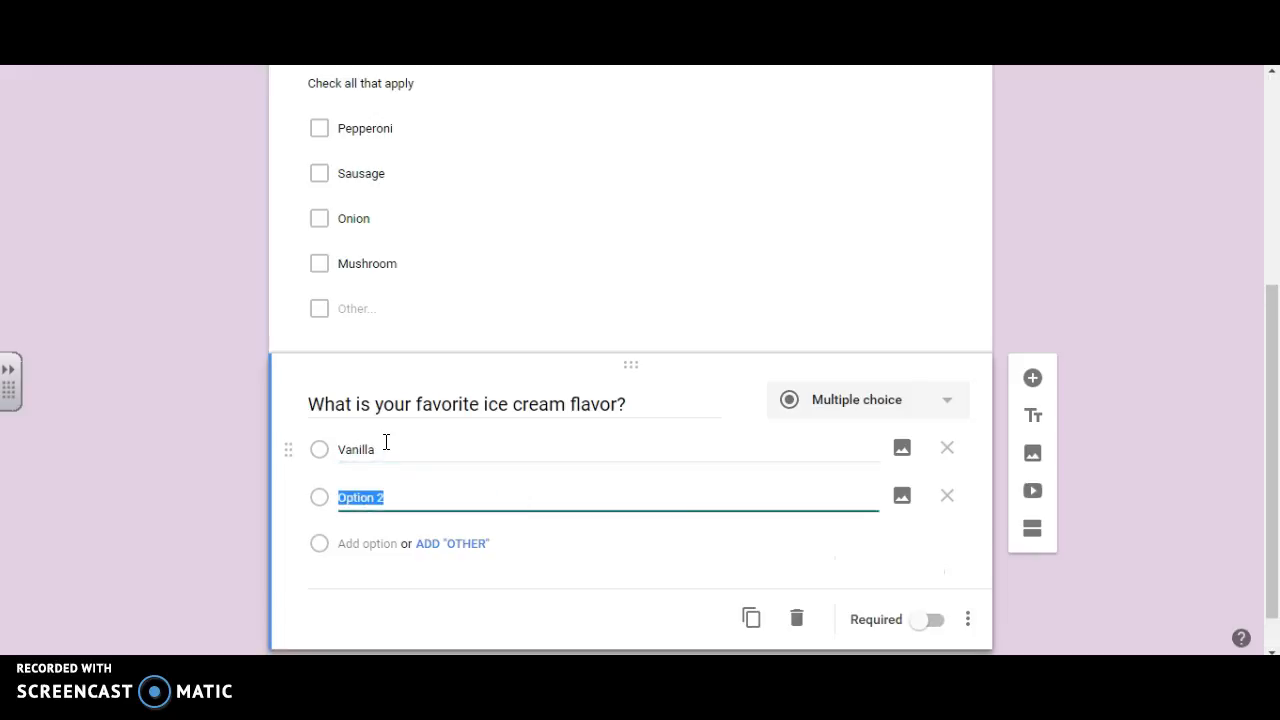
{"action": "type", "text": "Chocoll"}
{"action": "key", "text": "BackSpace"}
{"action": "type", "text": "ate"}
{"action": "key", "text": "Return"}
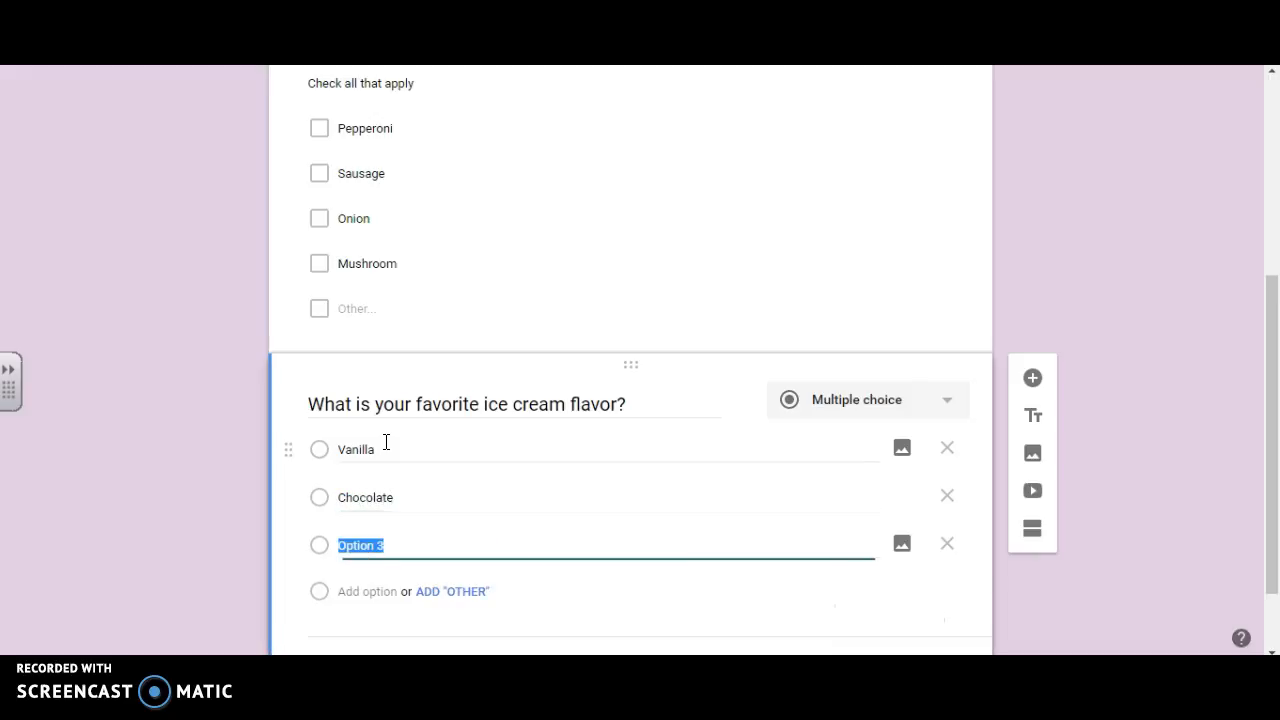
{"action": "type", "text": "Strawberry"}
{"action": "left_click", "coordinate": [451, 592]}
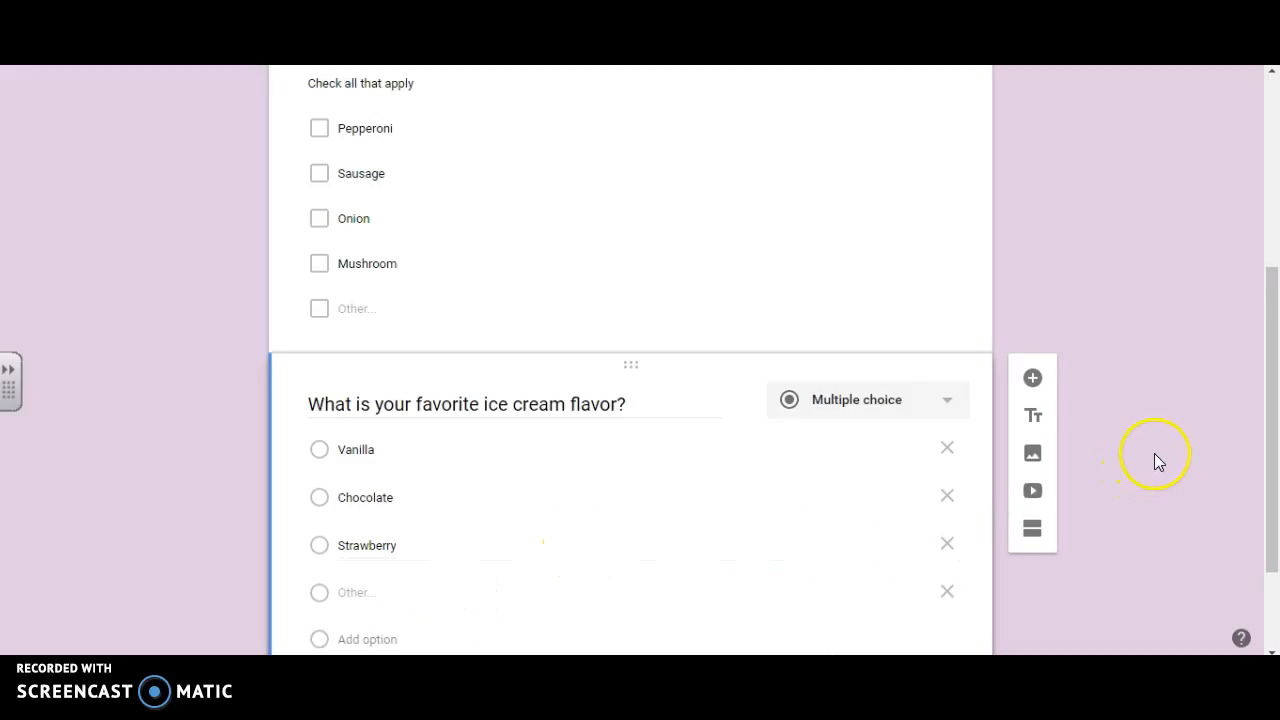
Step: Make the ice cream flavor question required
{"action": "scroll", "coordinate": [1154, 456], "scroll_direction": "down", "scroll_amount": 2}
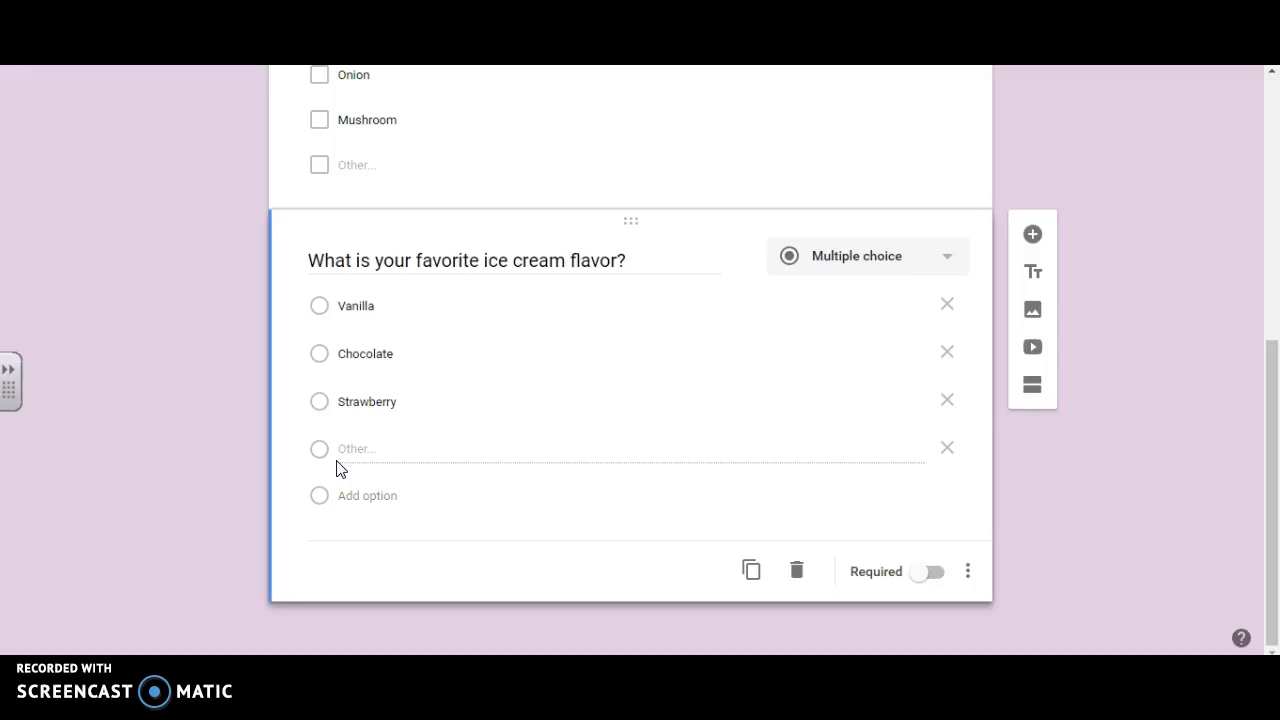
{"action": "left_click", "coordinate": [926, 580]}
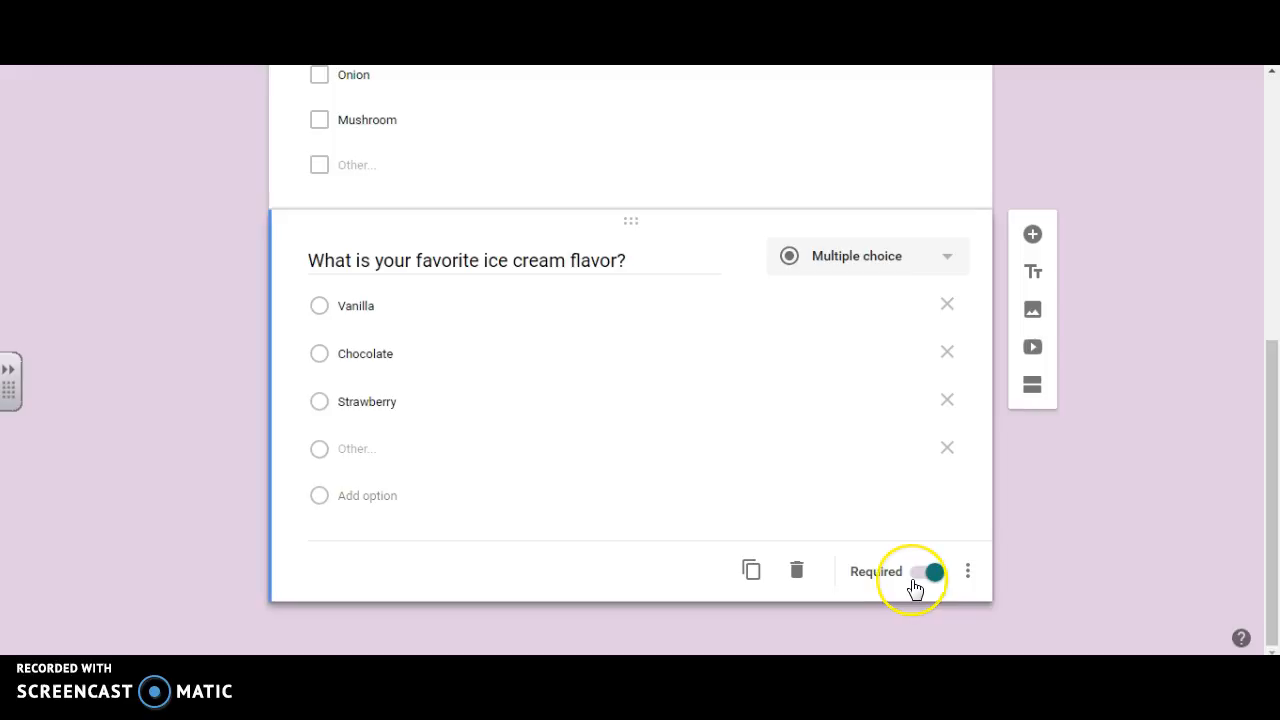
{"action": "left_click", "coordinate": [1180, 446]}
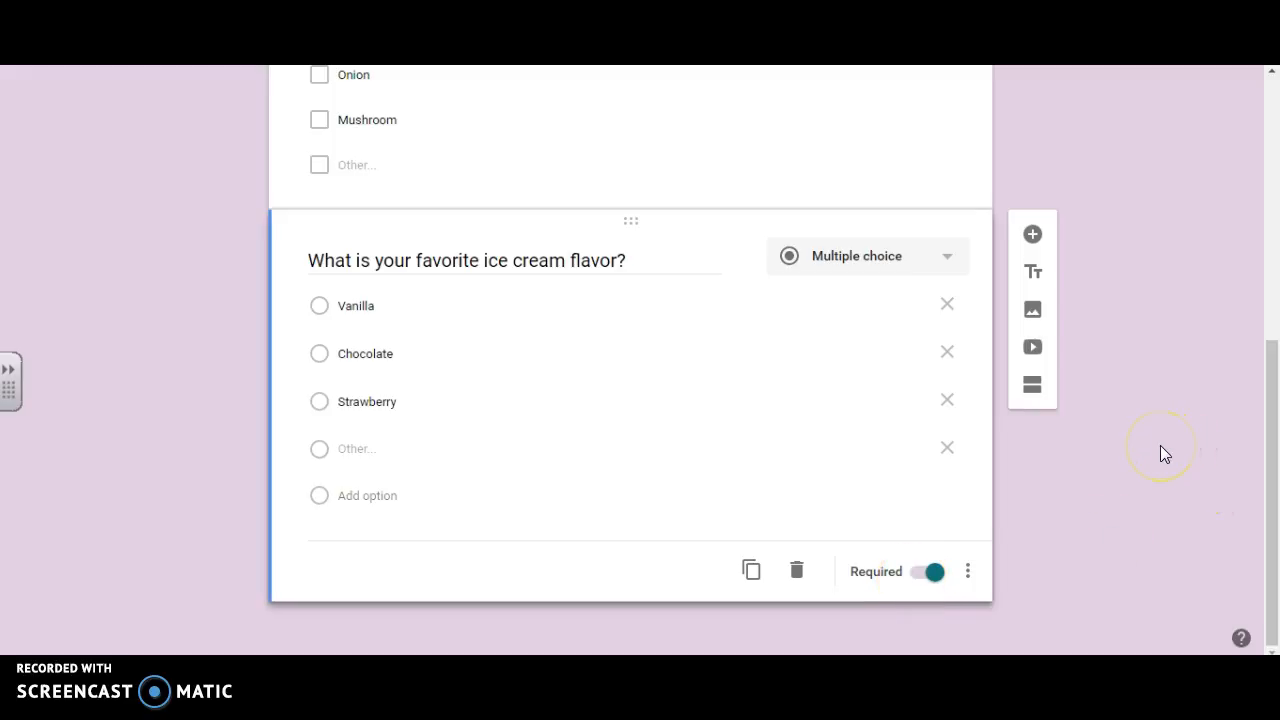
{"action": "left_click", "coordinate": [1080, 485]}
{"action": "left_click", "coordinate": [612, 474]}
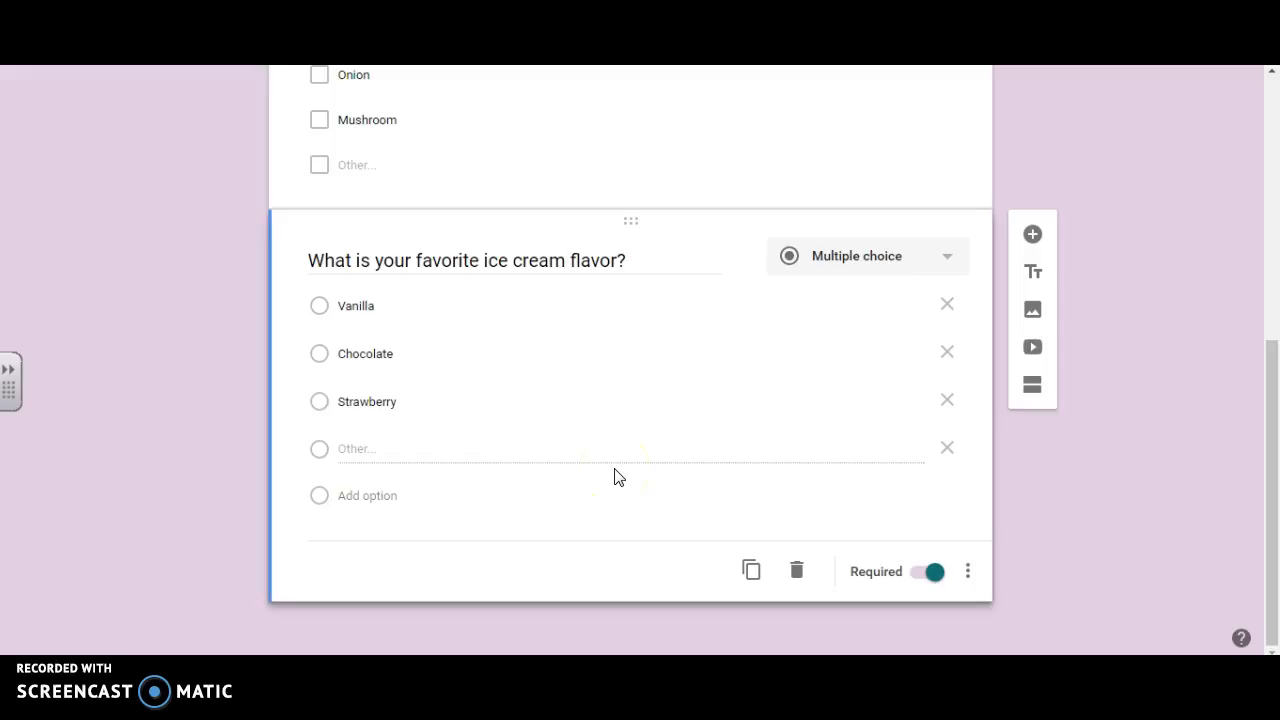
{"action": "left_click", "coordinate": [626, 466]}
Step: Add a title and description block below the ice cream question and title it "Rank your beverage choice"
{"action": "left_click", "coordinate": [1033, 274]}
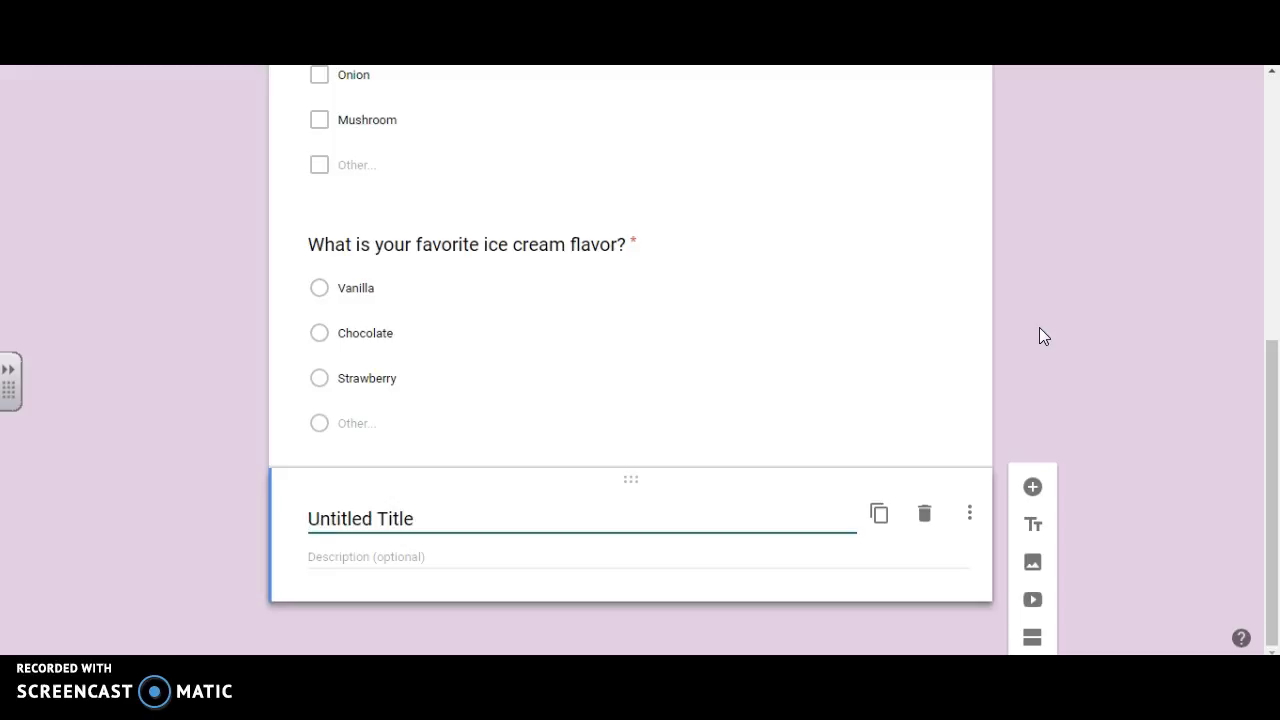
{"action": "type", "text": "R"}
{"action": "left_click", "coordinate": [480, 525]}
{"action": "left_click_drag", "start_coordinate": [455, 524], "coordinate": [239, 515]}
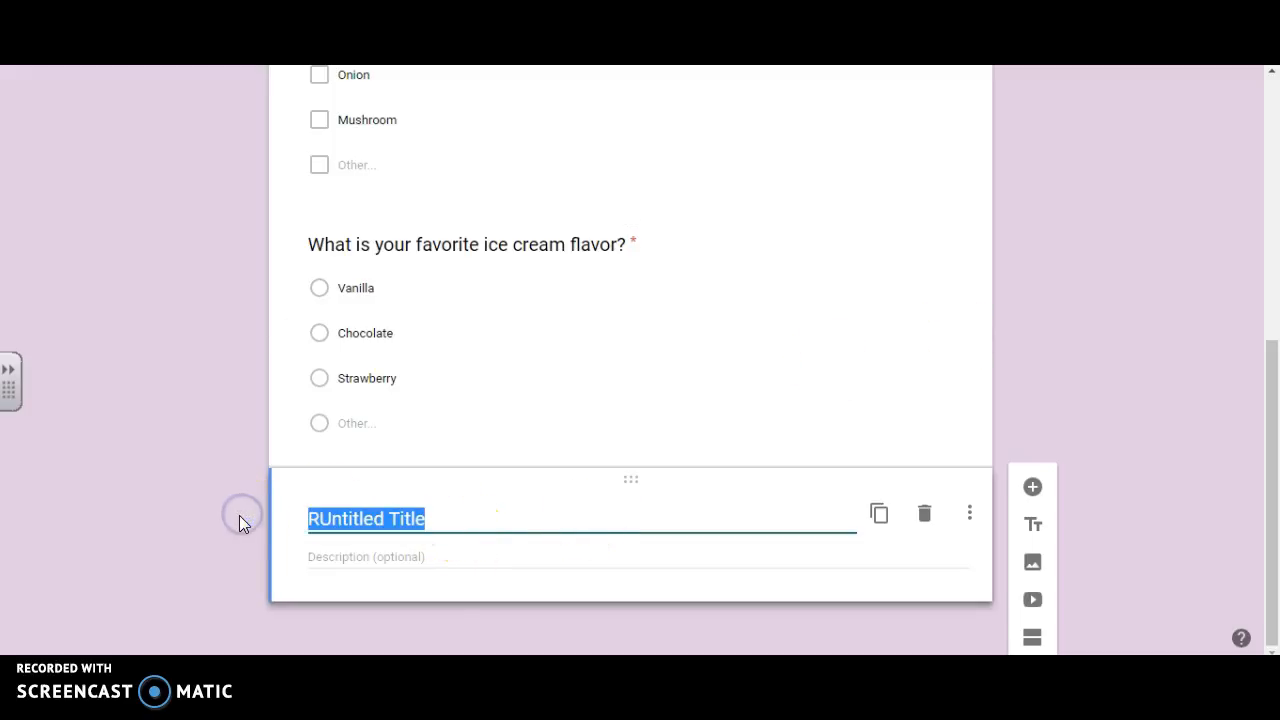
{"action": "type", "text": "Rank "}
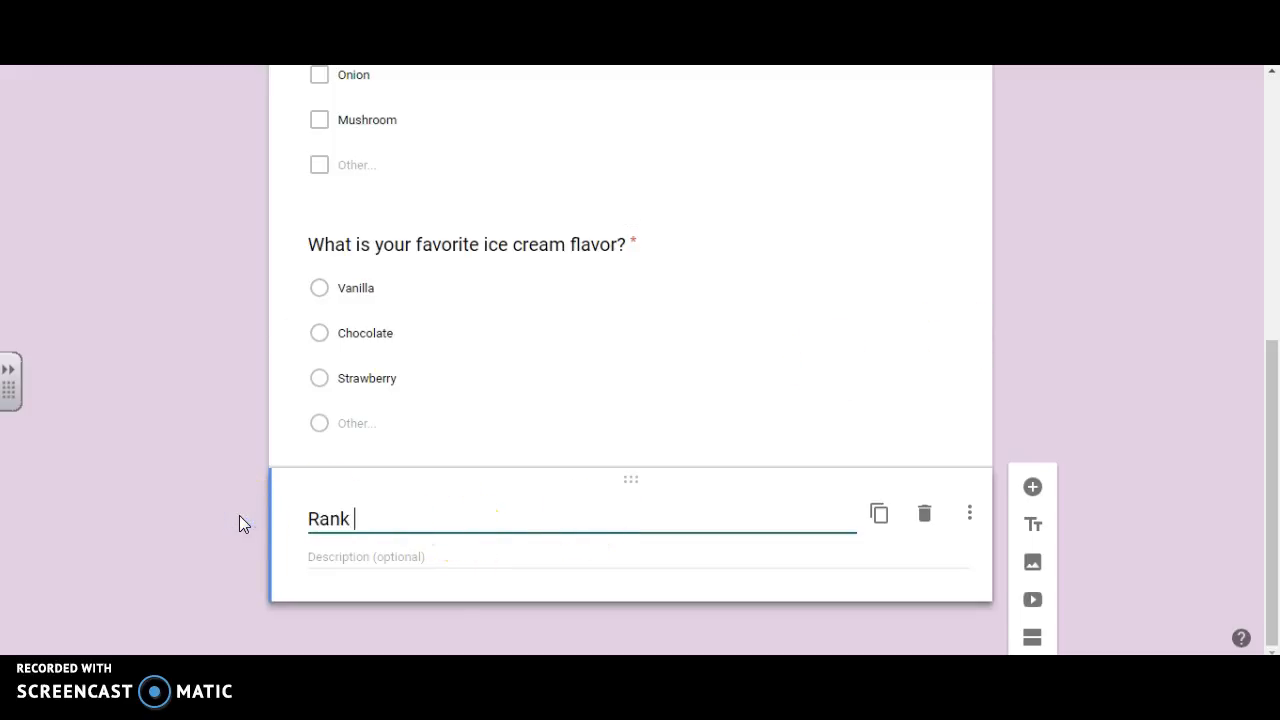
{"action": "type", "text": "your bever"}
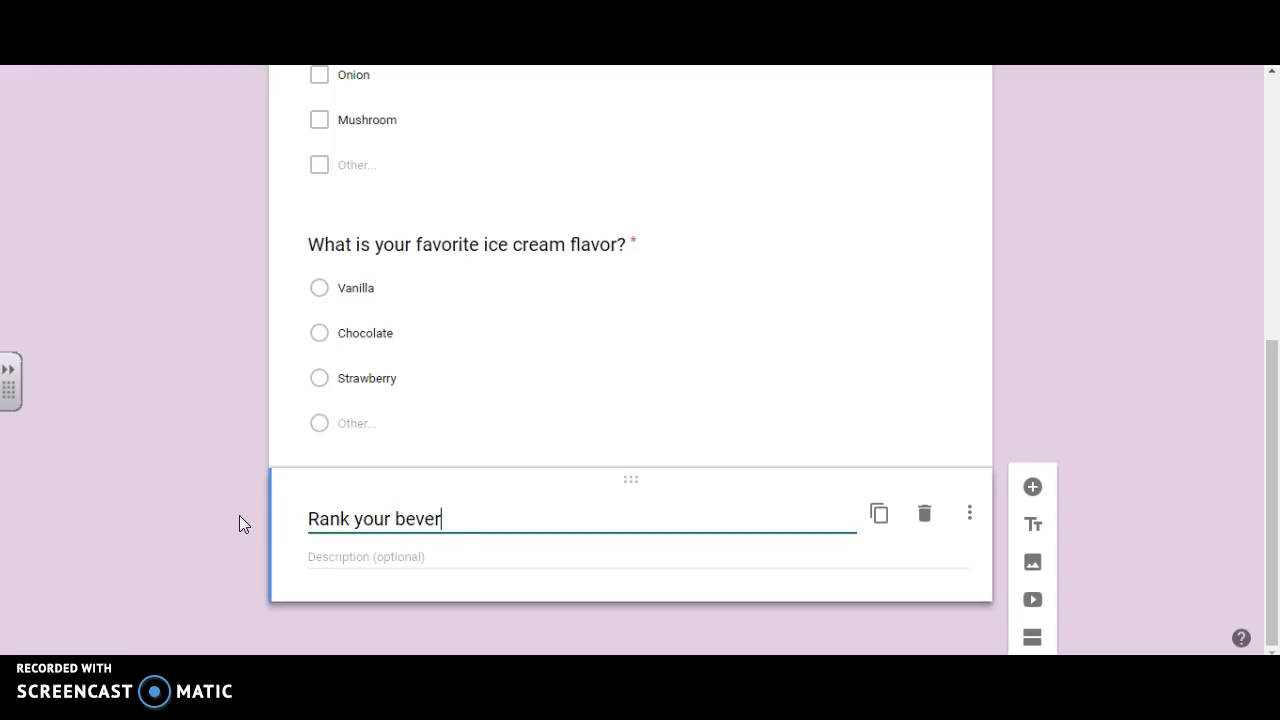
{"action": "type", "text": "age choice"}
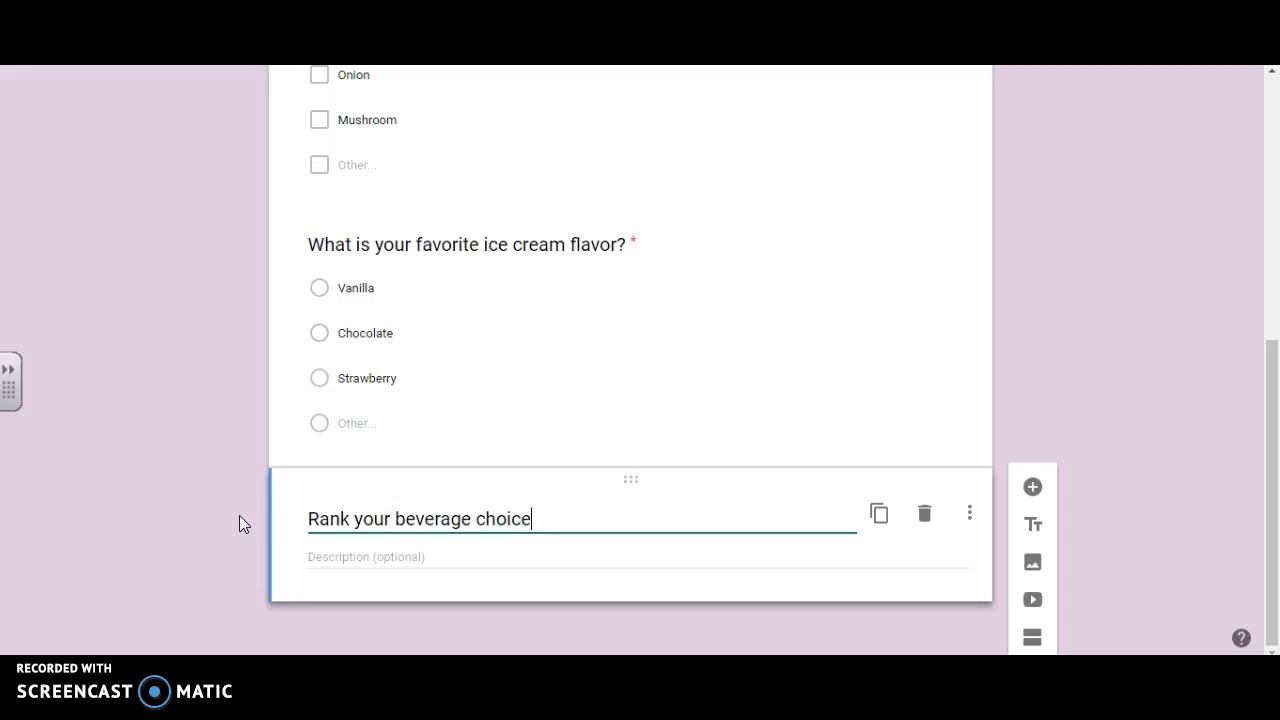
Step: Add a new question under the beverage title and change its answer type to Linear scale
{"action": "left_click", "coordinate": [1036, 488]}
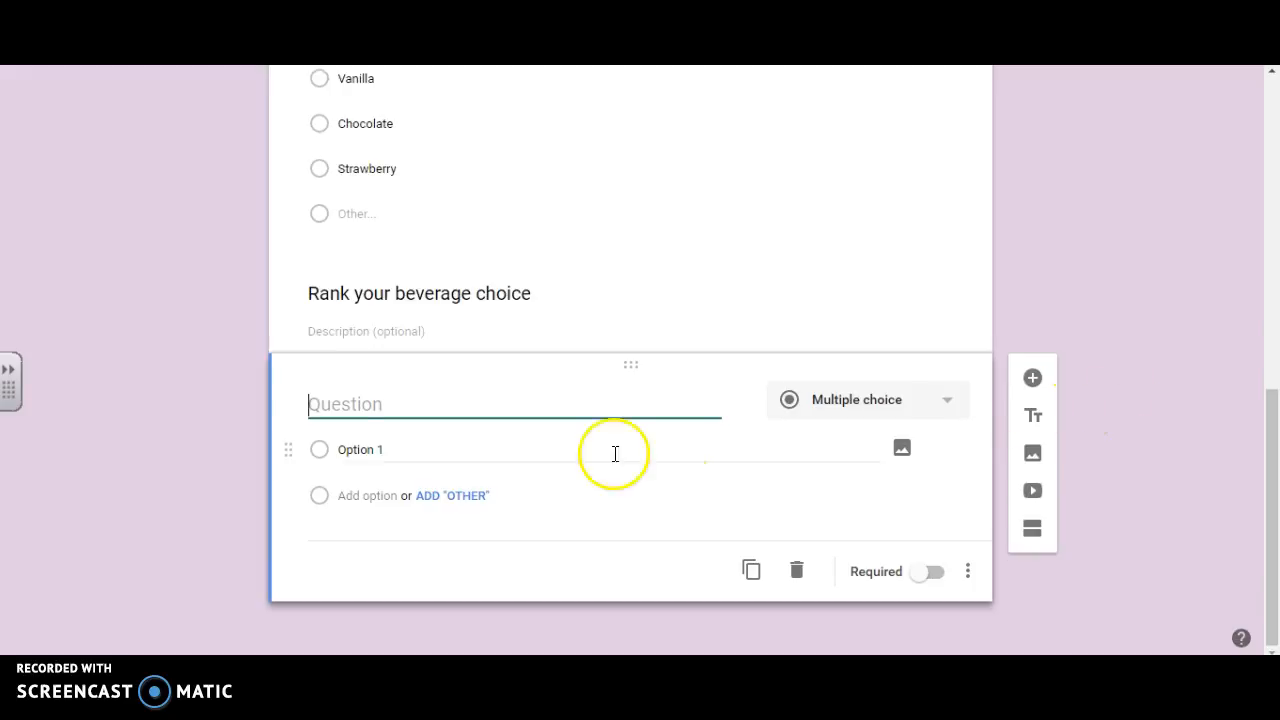
{"action": "left_click", "coordinate": [940, 402]}
{"action": "left_click", "coordinate": [900, 478]}
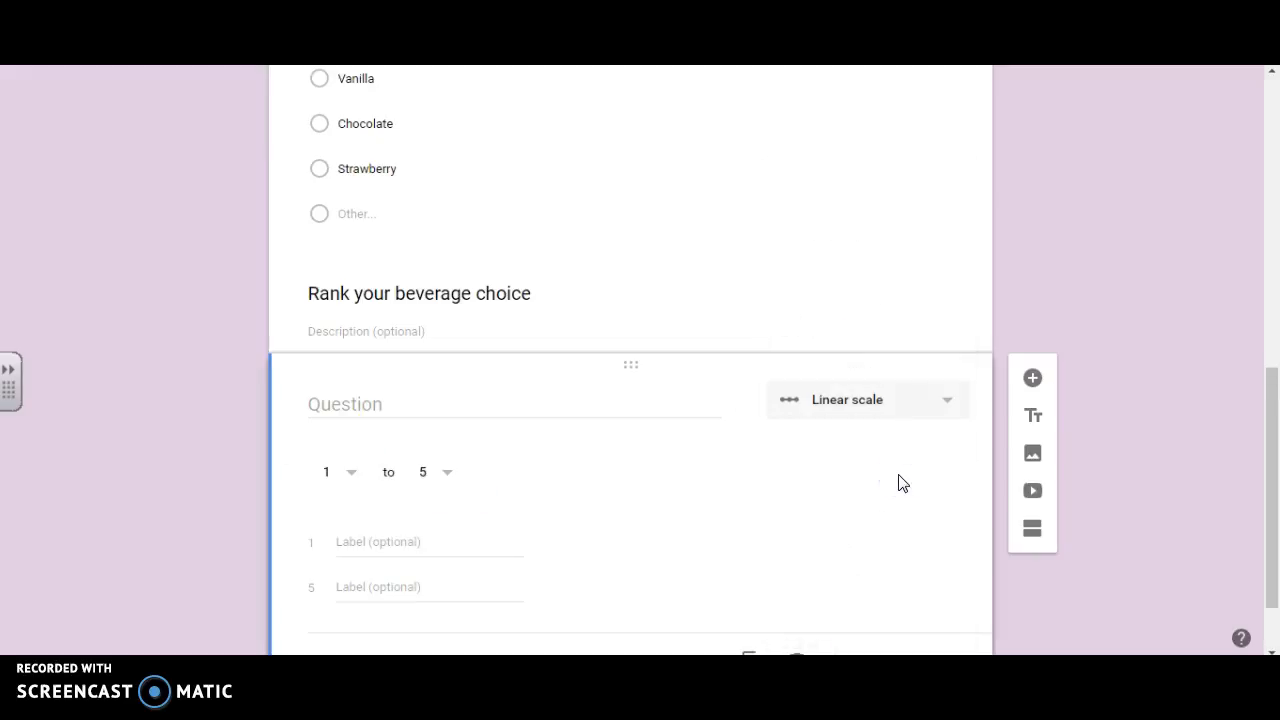
Step: Label the scale's value 1 "First choice every time!" and its value 5 "Only if stranded on desert island!"
{"action": "left_click", "coordinate": [362, 542]}
{"action": "type", "text": "First choice every time!"}
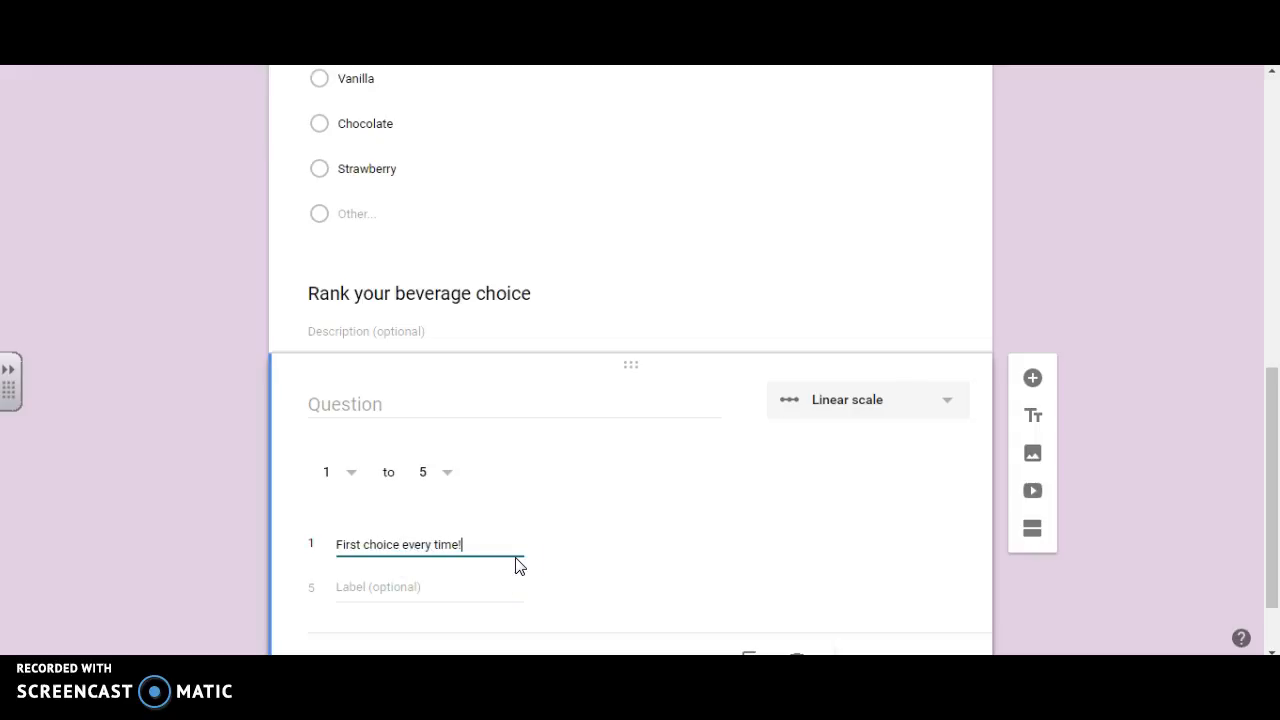
{"action": "scroll", "coordinate": [515, 566], "scroll_direction": "down", "scroll_amount": 1}
{"action": "left_click", "coordinate": [372, 494]}
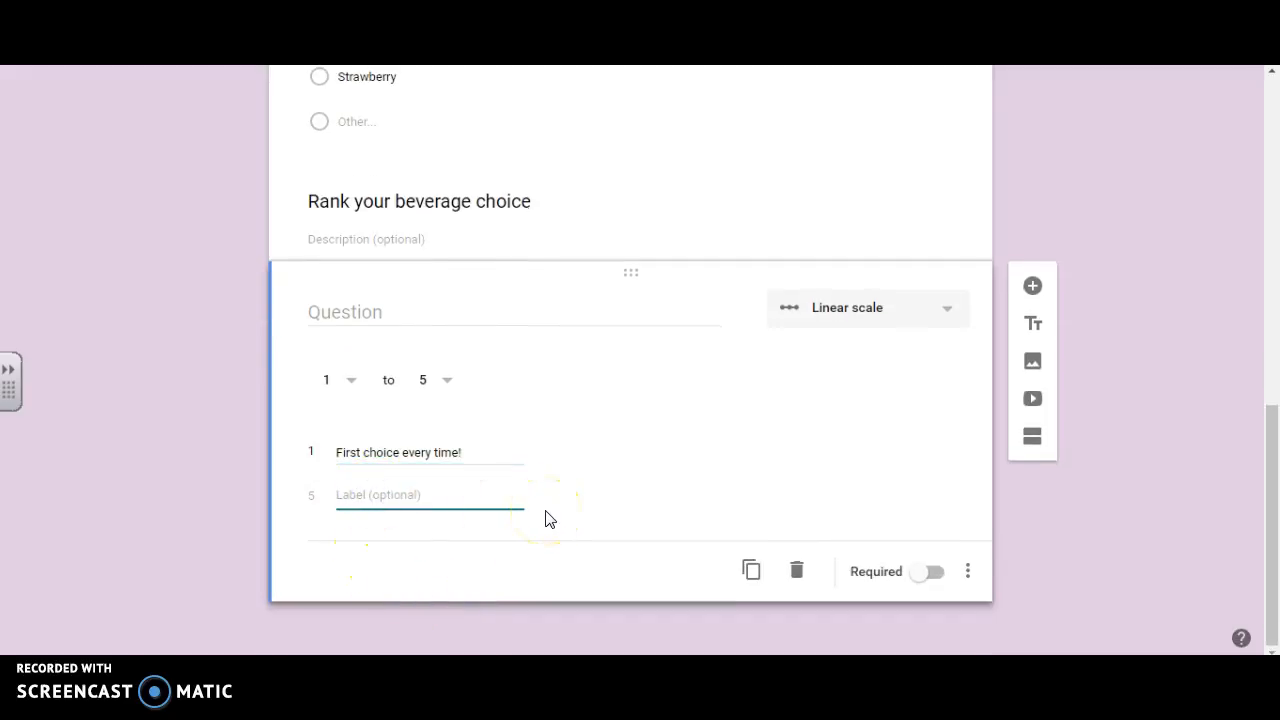
{"action": "type", "text": "Only if stranded on desert island!"}
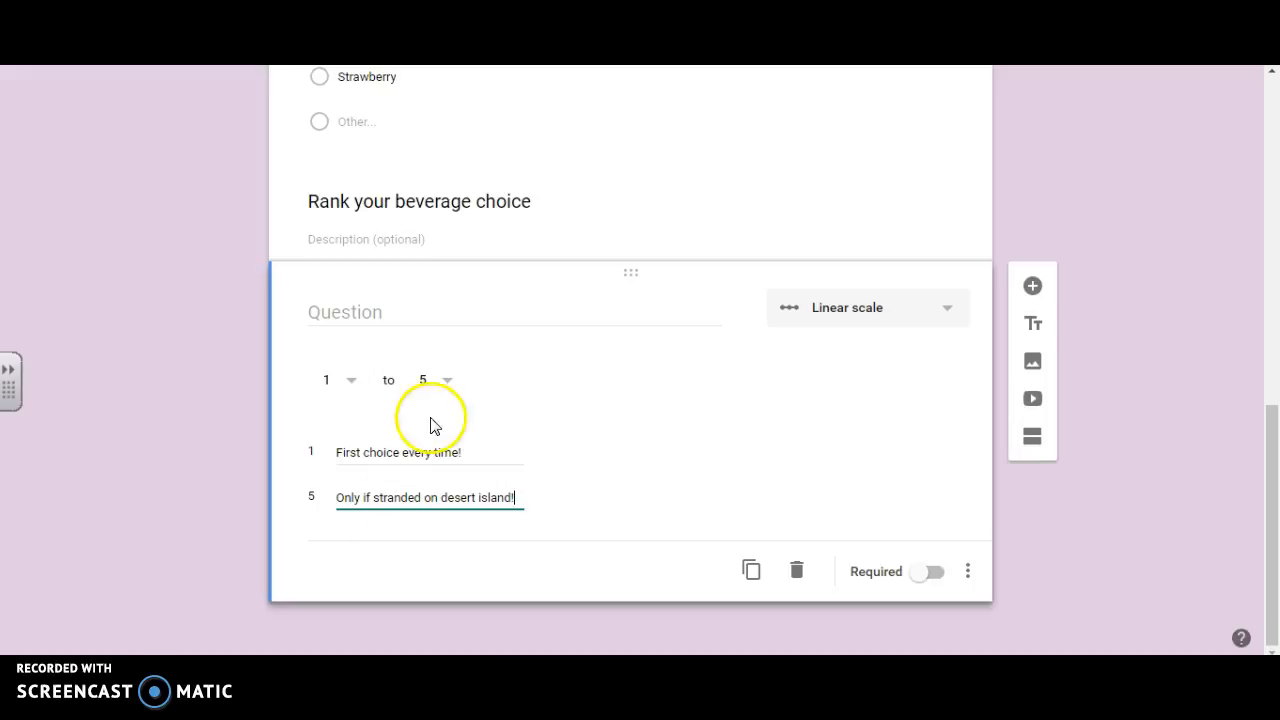
Step: Set the linear scale question's text to "Pepsi" and make the question required
{"action": "left_click", "coordinate": [344, 316]}
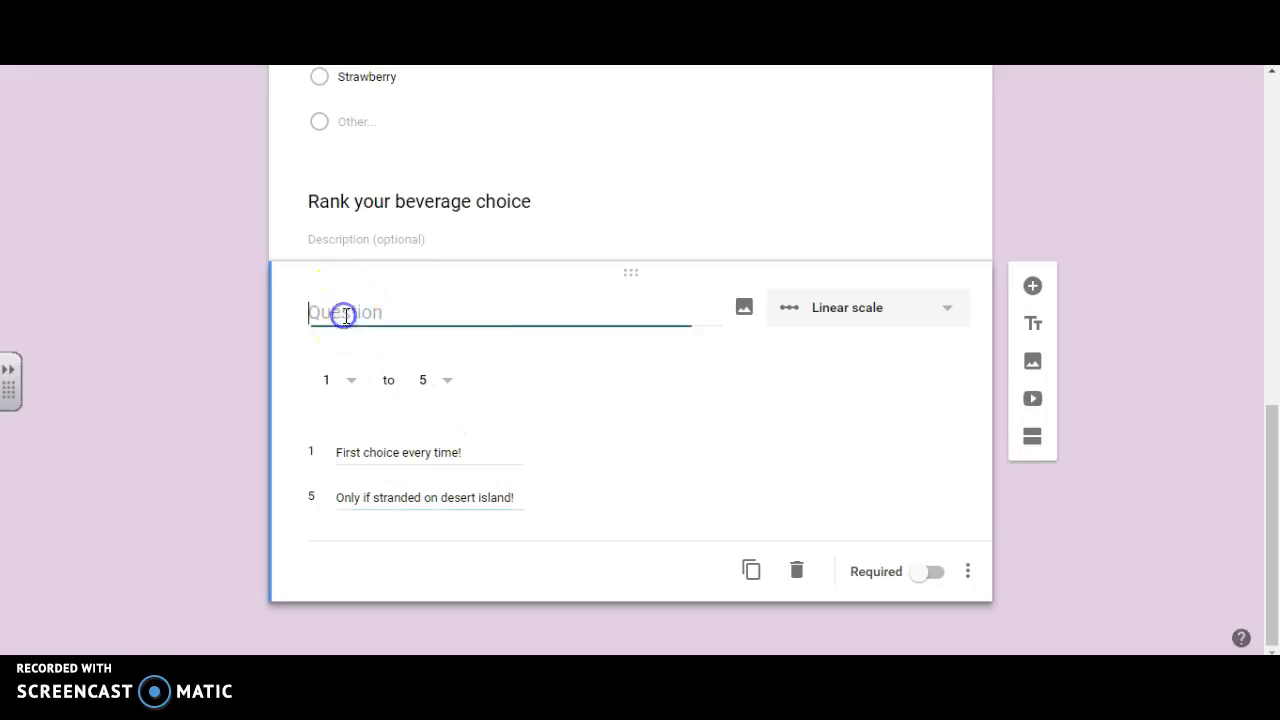
{"action": "type", "text": "Pepsi"}
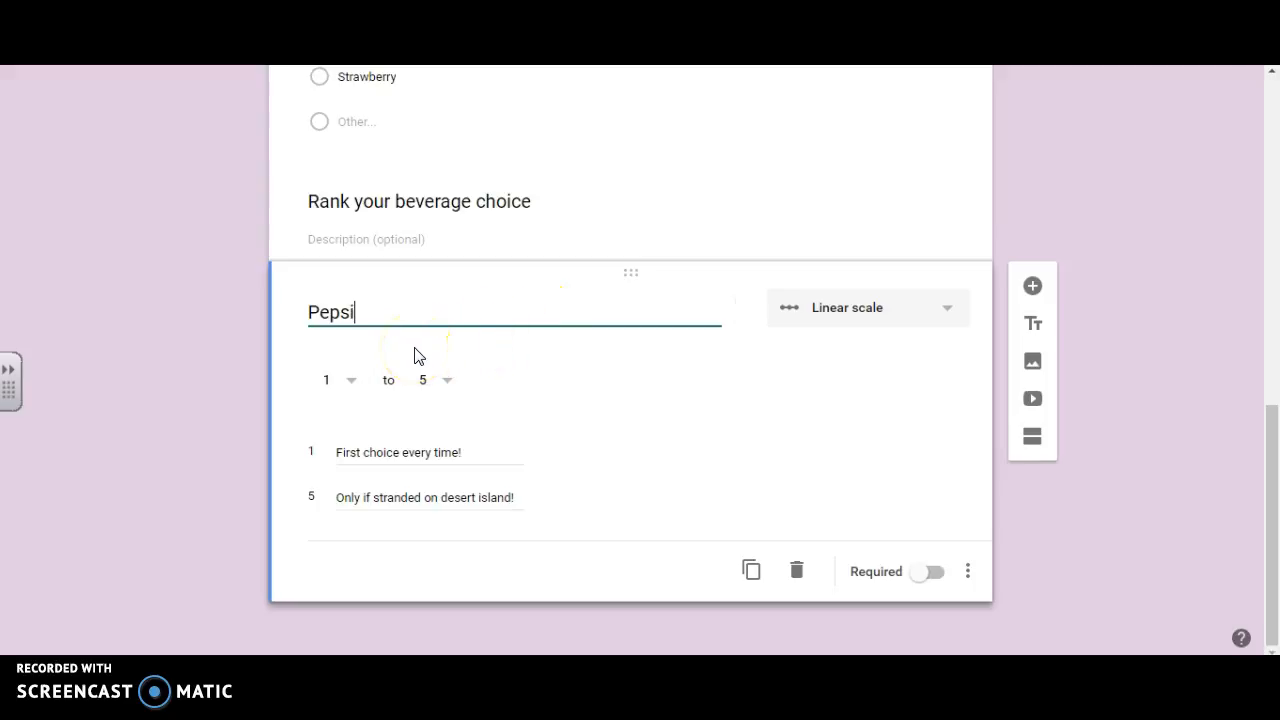
{"action": "left_click", "coordinate": [931, 577]}
{"action": "left_click", "coordinate": [925, 578]}
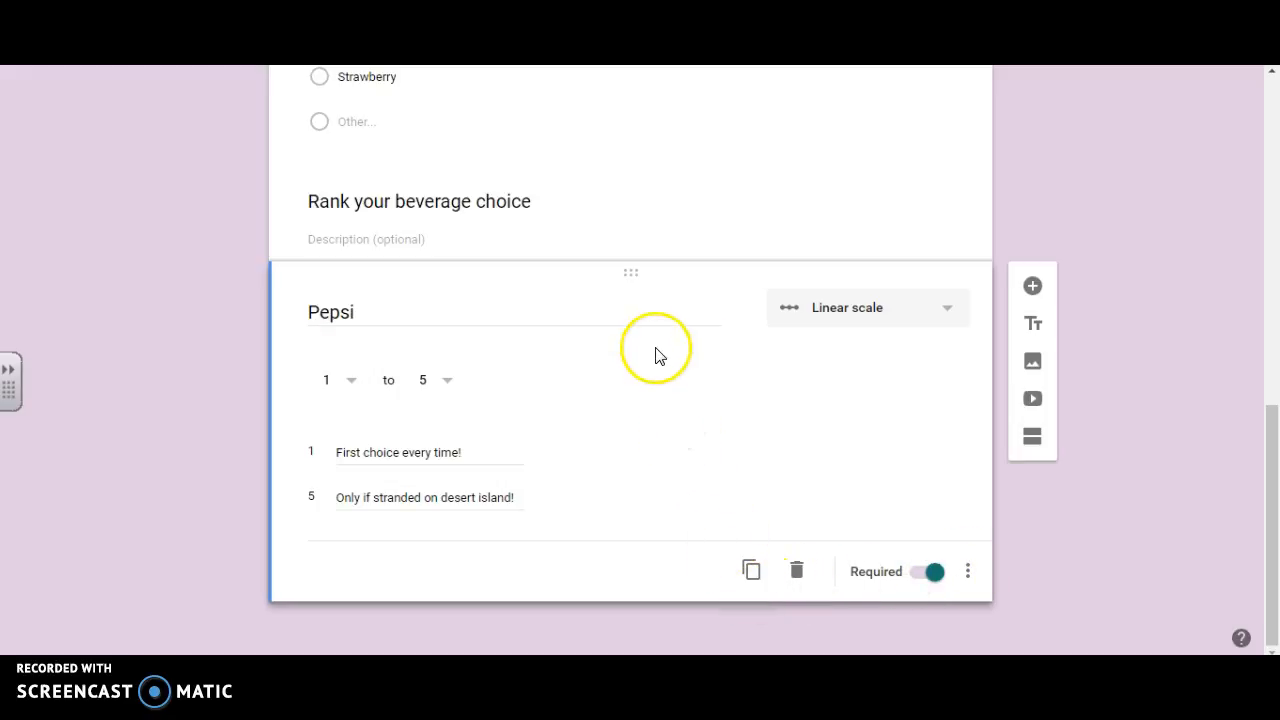
Step: Duplicate the Pepsi linear scale question and change the copy's question text to "Mountain Dew"
{"action": "left_click", "coordinate": [752, 572]}
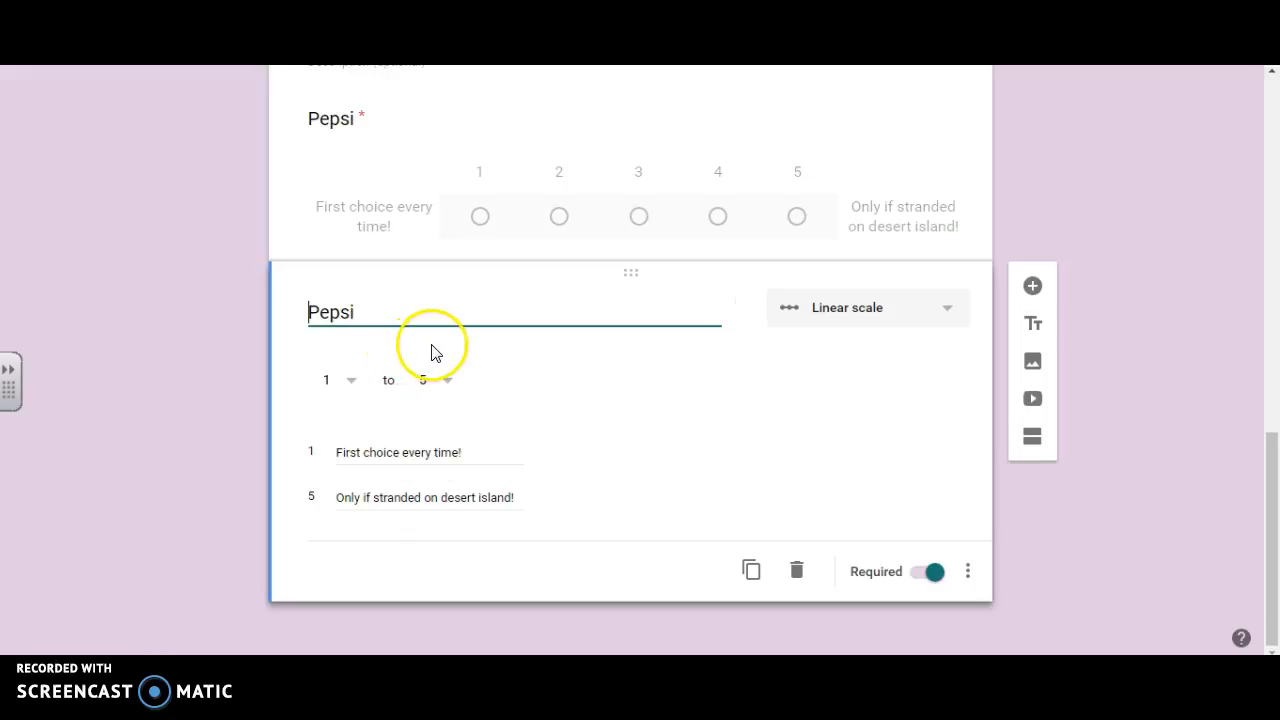
{"action": "left_click_drag", "start_coordinate": [380, 310], "coordinate": [278, 328]}
{"action": "type", "text": "Mountain Dew"}
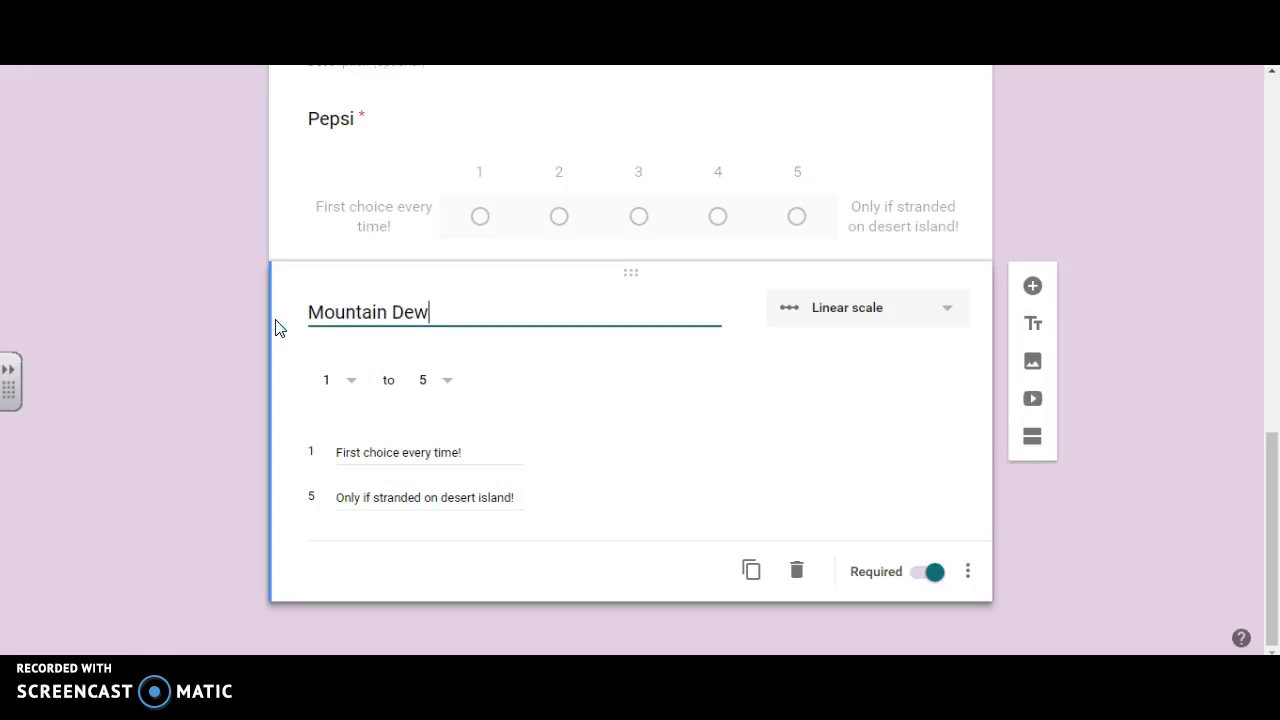
Step: Duplicate the Mountain Dew linear scale question and change the copy's question text to "Capri Sun"
{"action": "left_click", "coordinate": [751, 570]}
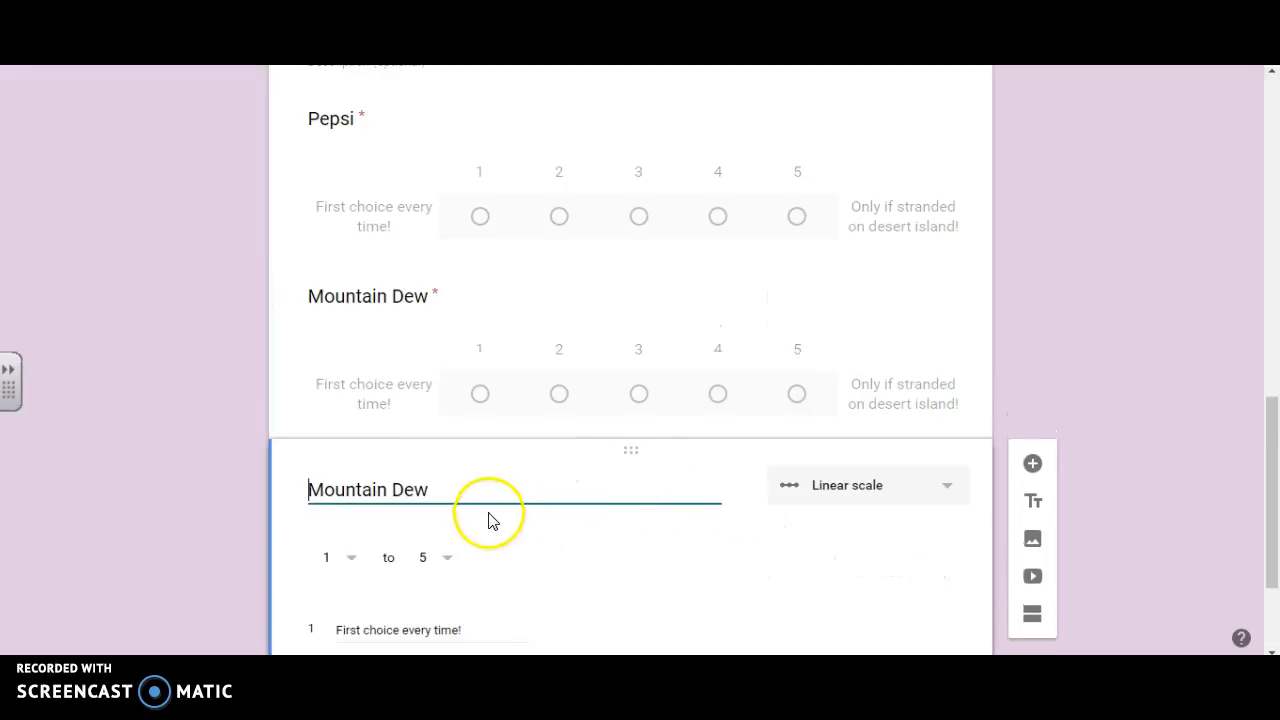
{"action": "left_click_drag", "start_coordinate": [434, 491], "coordinate": [229, 499]}
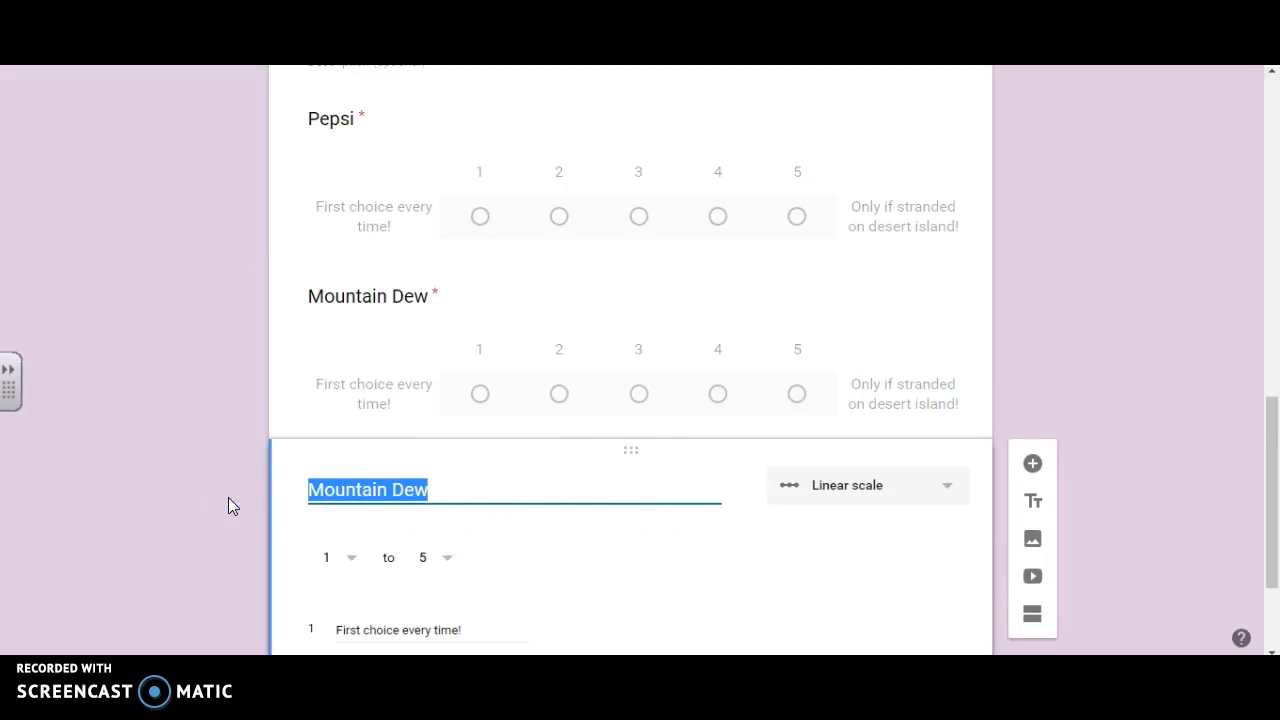
{"action": "type", "text": "Capr"}
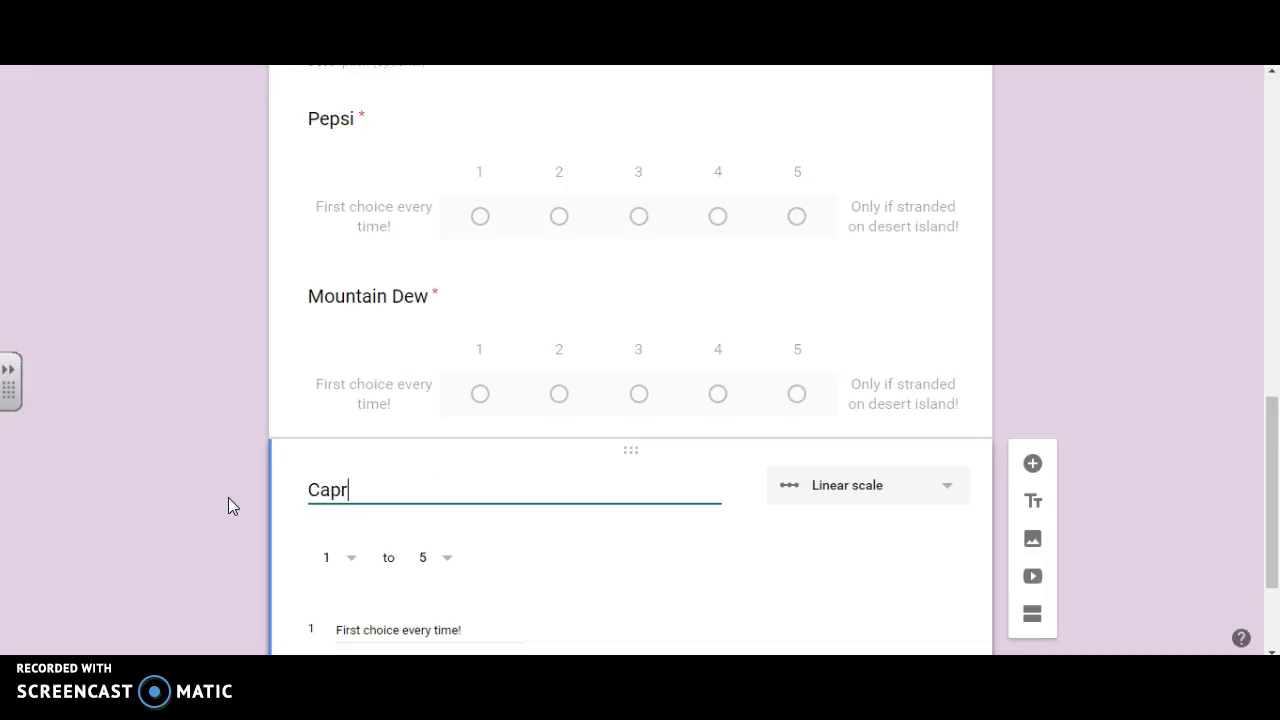
{"action": "type", "text": "i Sun"}
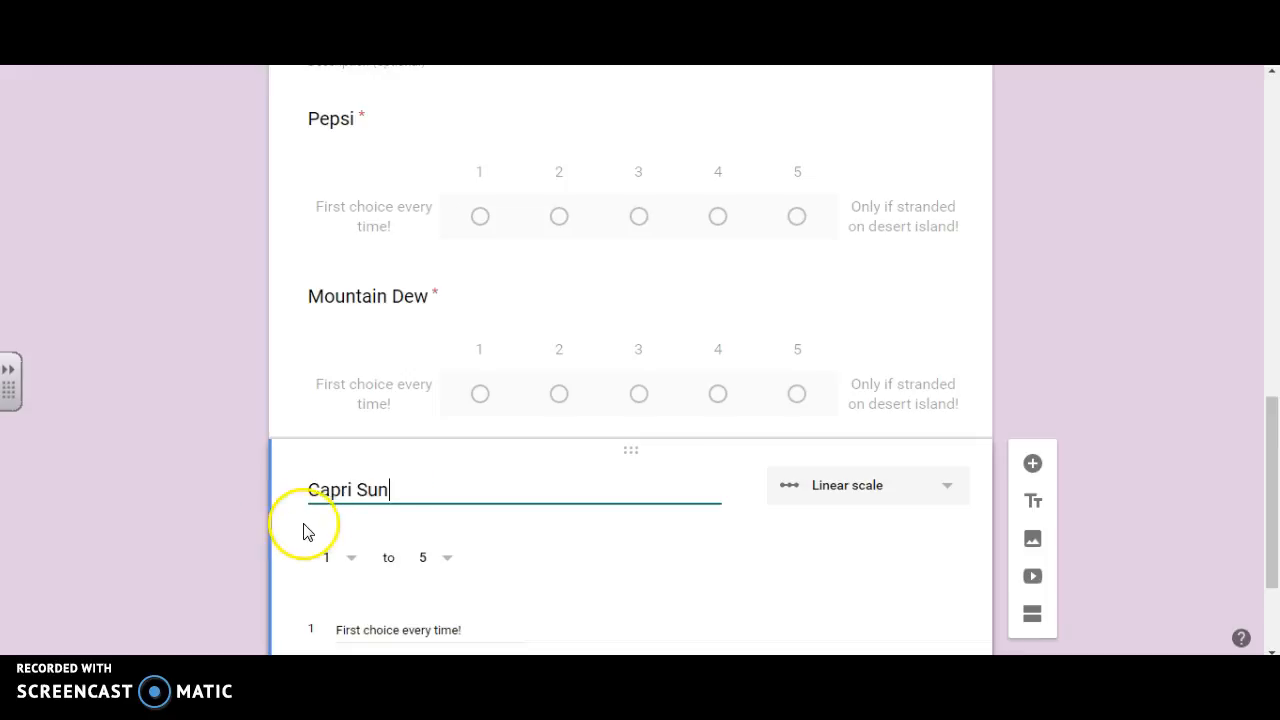
Step: Duplicate the Capri Sun linear scale question and change the copy's question text to "Water"
{"action": "scroll", "coordinate": [753, 545], "scroll_direction": "down", "scroll_amount": 2}
{"action": "left_click", "coordinate": [752, 572]}
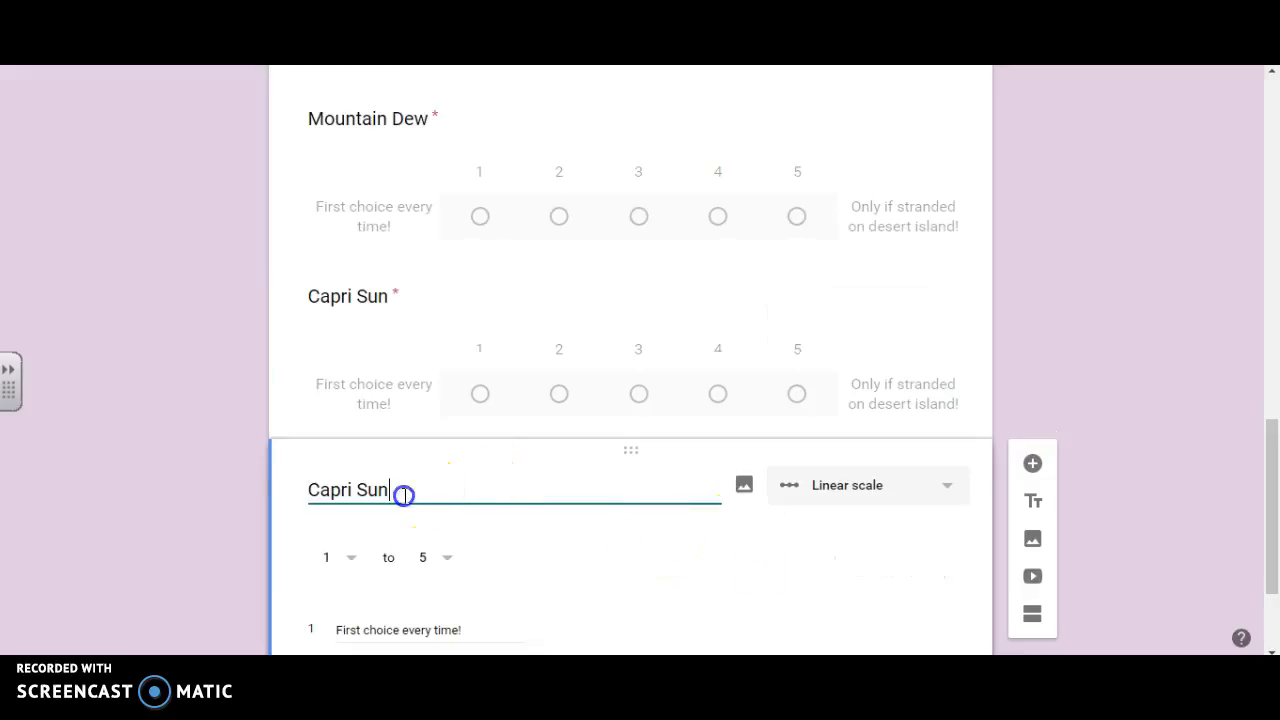
{"action": "left_click_drag", "start_coordinate": [403, 491], "coordinate": [206, 466]}
{"action": "type", "text": "Water"}
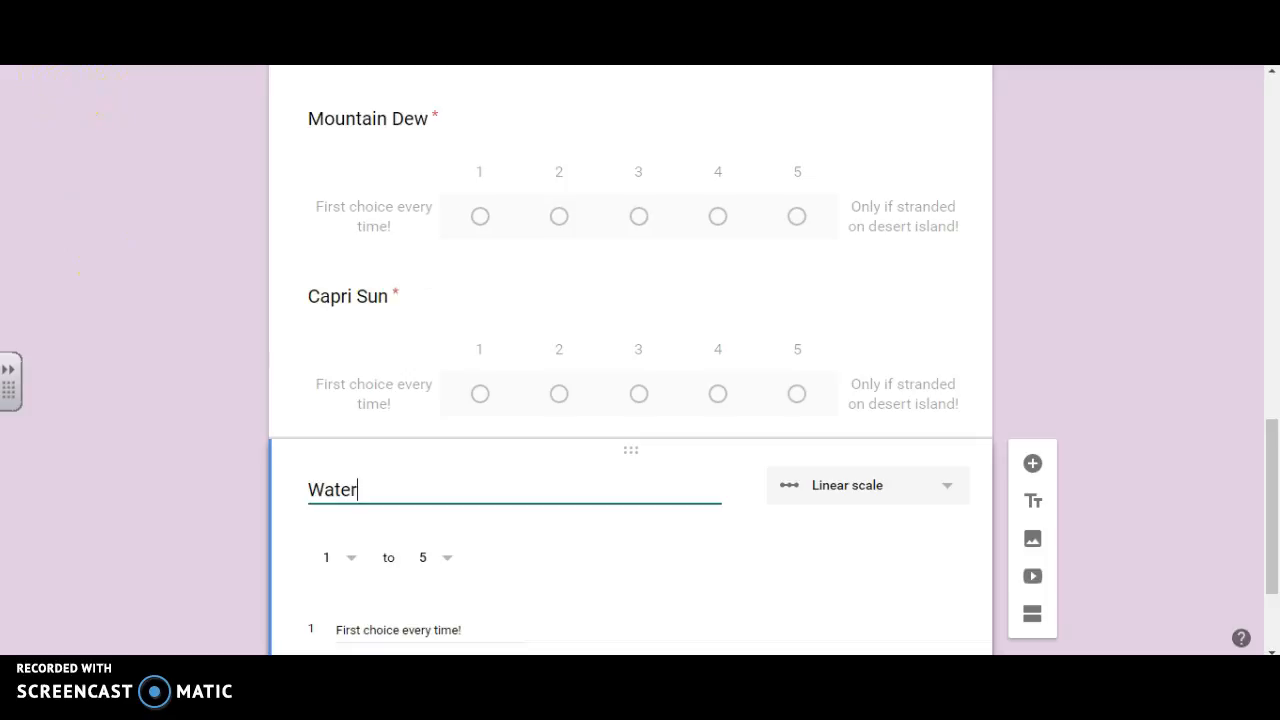
Step: Review the four beverage ranking questions in the editor, checking their scale labels and required settings
{"action": "scroll", "coordinate": [1223, 383], "scroll_direction": "up", "scroll_amount": 4}
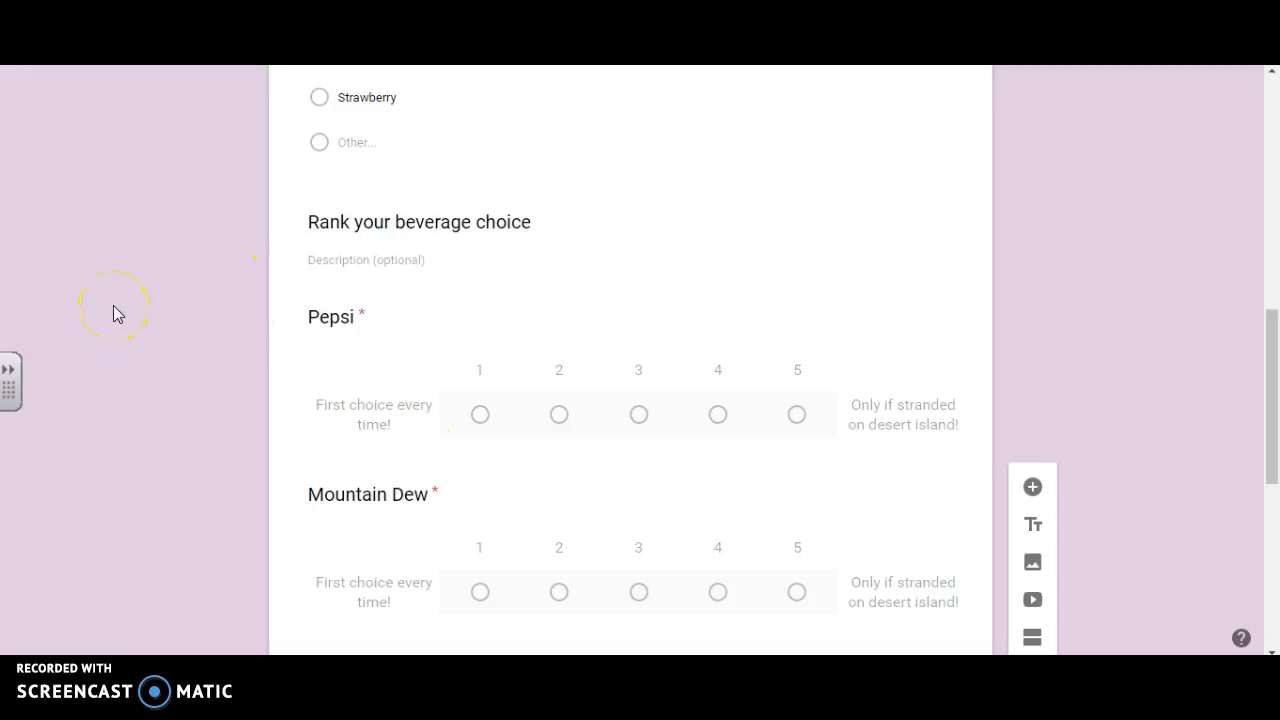
{"action": "left_click", "coordinate": [102, 275]}
{"action": "scroll", "coordinate": [102, 275], "scroll_direction": "down", "scroll_amount": 2}
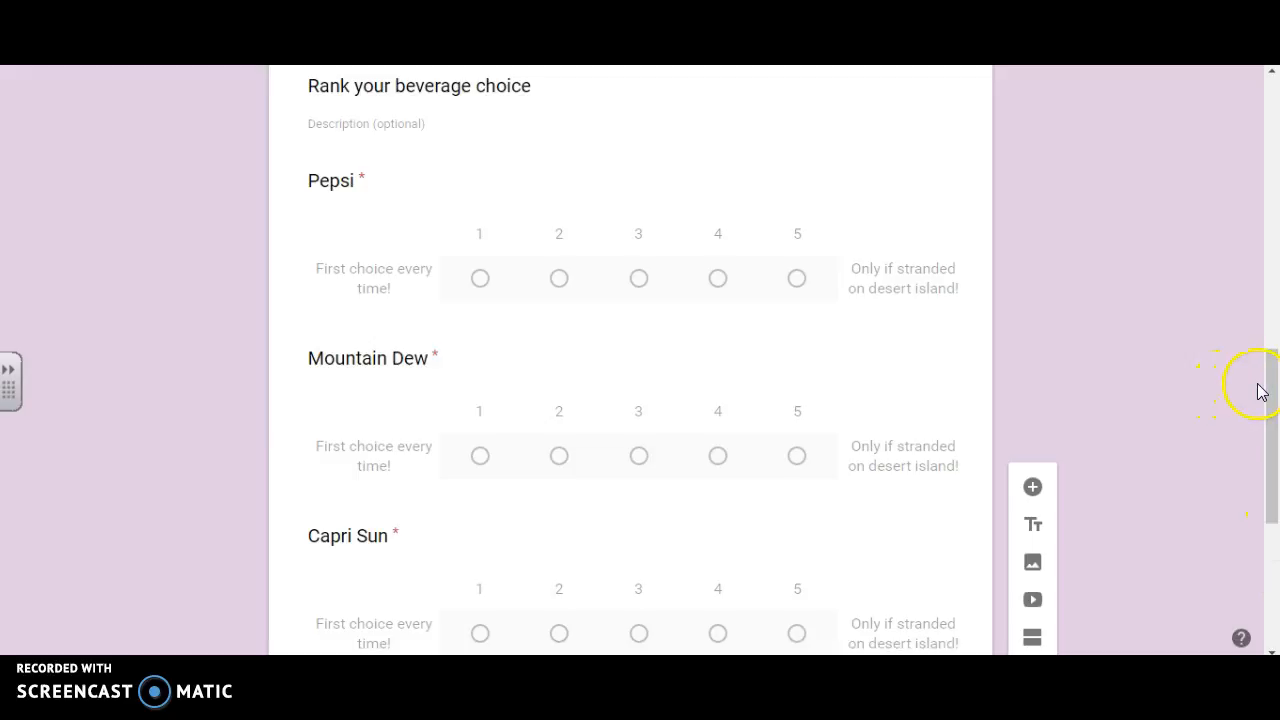
{"action": "left_click_drag", "start_coordinate": [1268, 380], "coordinate": [1256, 420]}
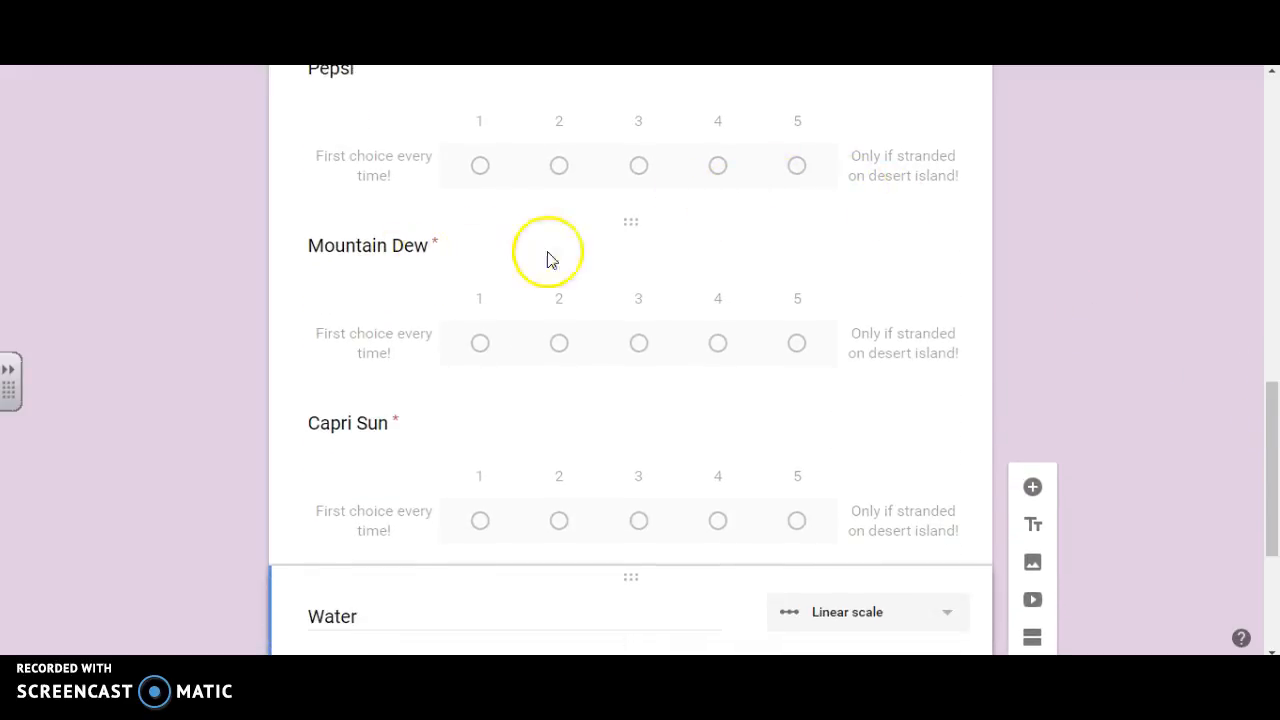
{"action": "scroll", "coordinate": [686, 457], "scroll_direction": "down", "scroll_amount": 1}
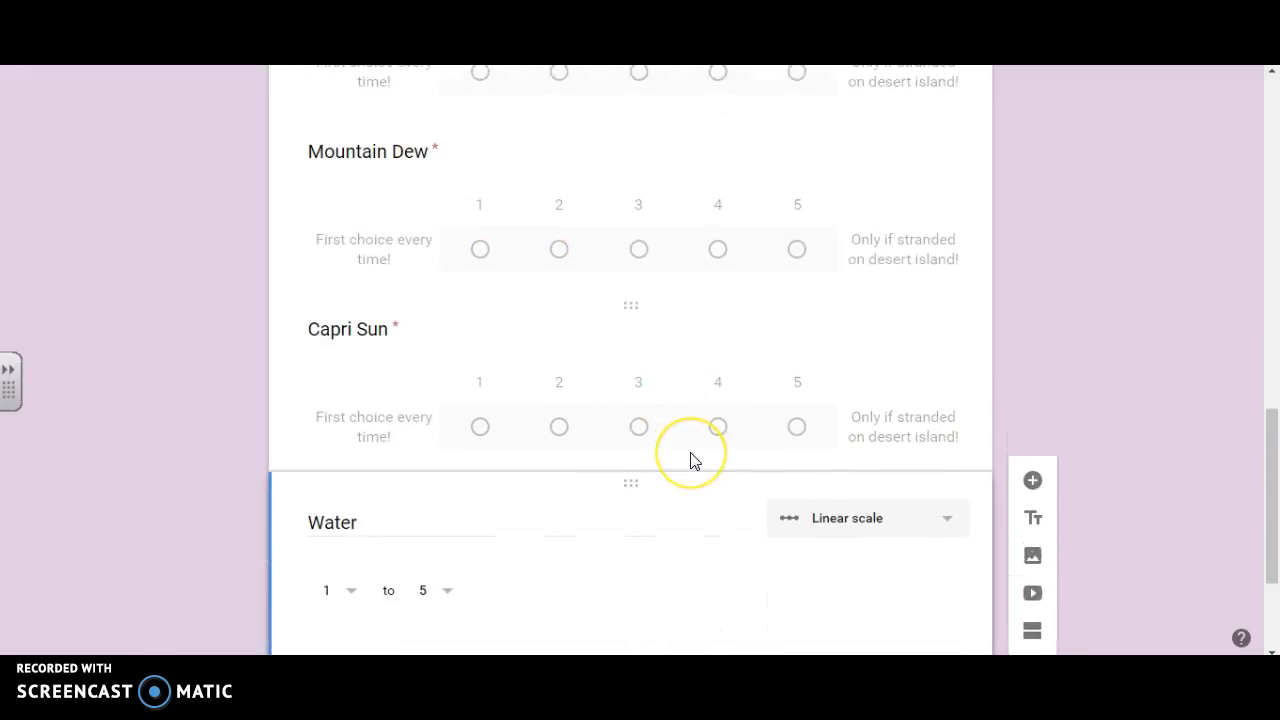
{"action": "scroll", "coordinate": [863, 455], "scroll_direction": "down", "scroll_amount": 1}
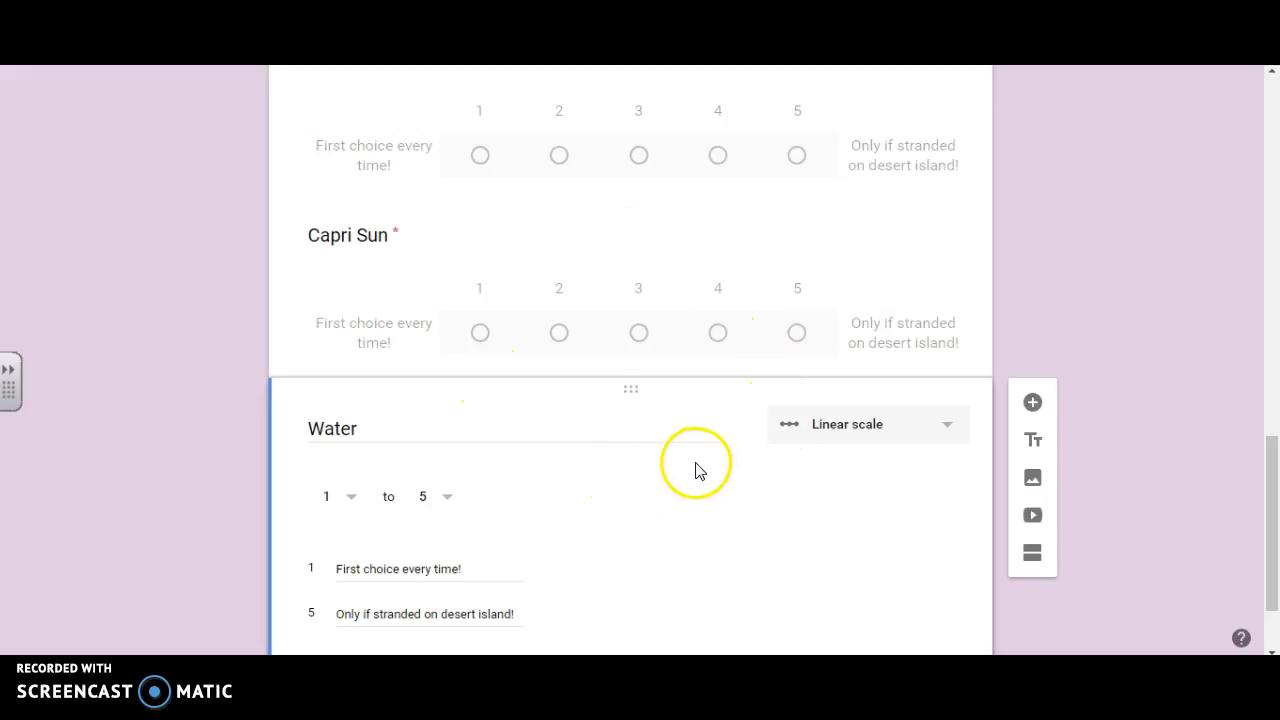
{"action": "scroll", "coordinate": [694, 471], "scroll_direction": "down", "scroll_amount": 1}
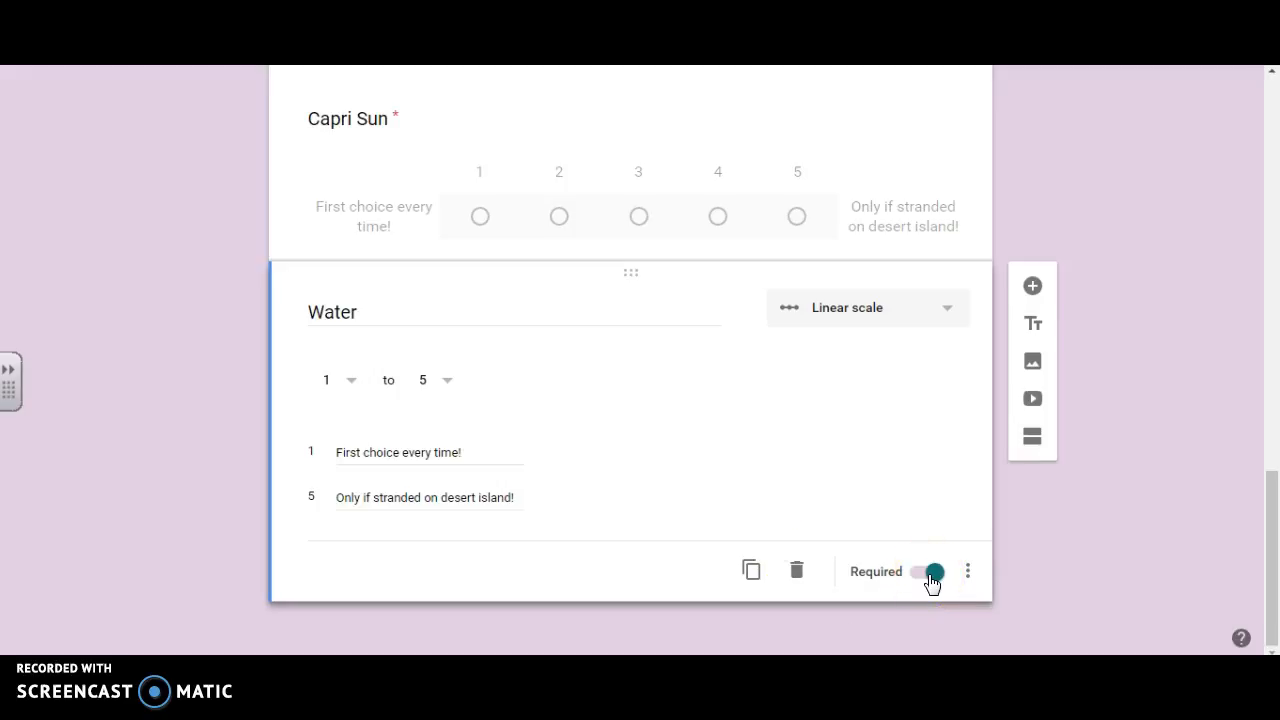
Step: Preview the whole survey as respondents see it, from the header to the submit option, and return to the form editor
{"action": "scroll", "coordinate": [930, 582], "scroll_direction": "up", "scroll_amount": 20}
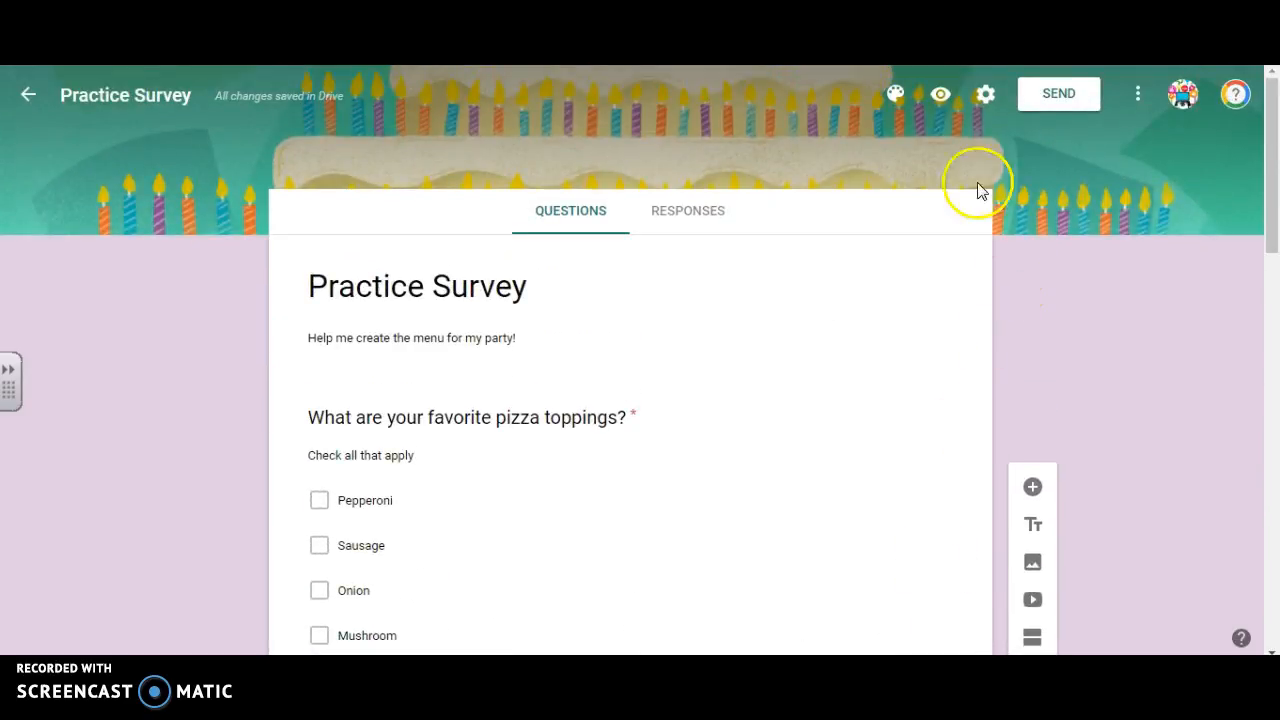
{"action": "left_click", "coordinate": [942, 98]}
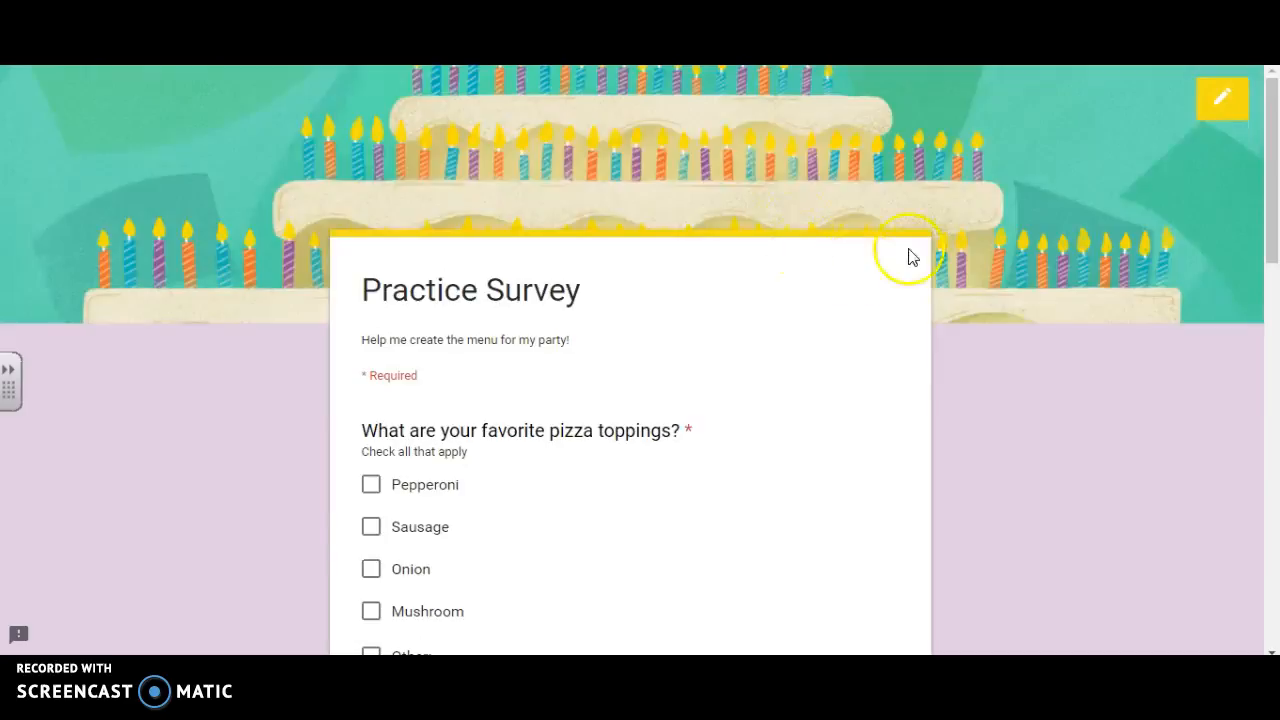
{"action": "scroll", "coordinate": [1006, 217], "scroll_direction": "down", "scroll_amount": 2}
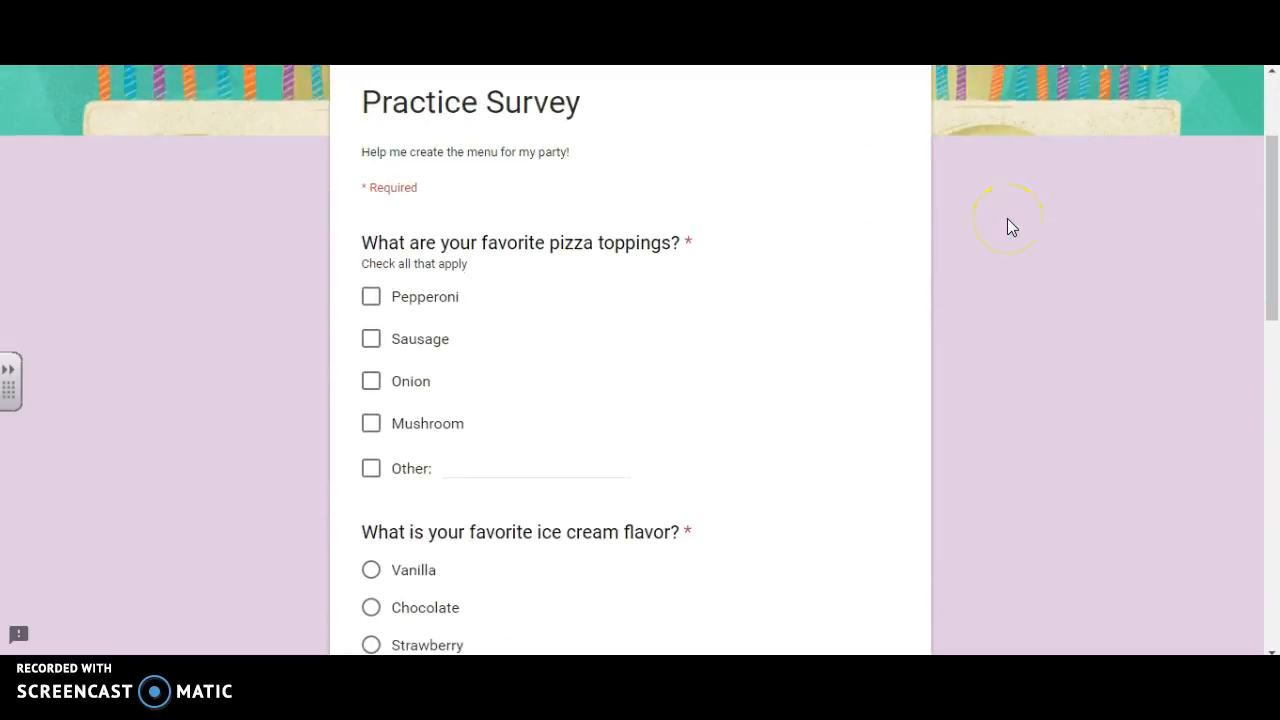
{"action": "scroll", "coordinate": [1008, 220], "scroll_direction": "down", "scroll_amount": 2}
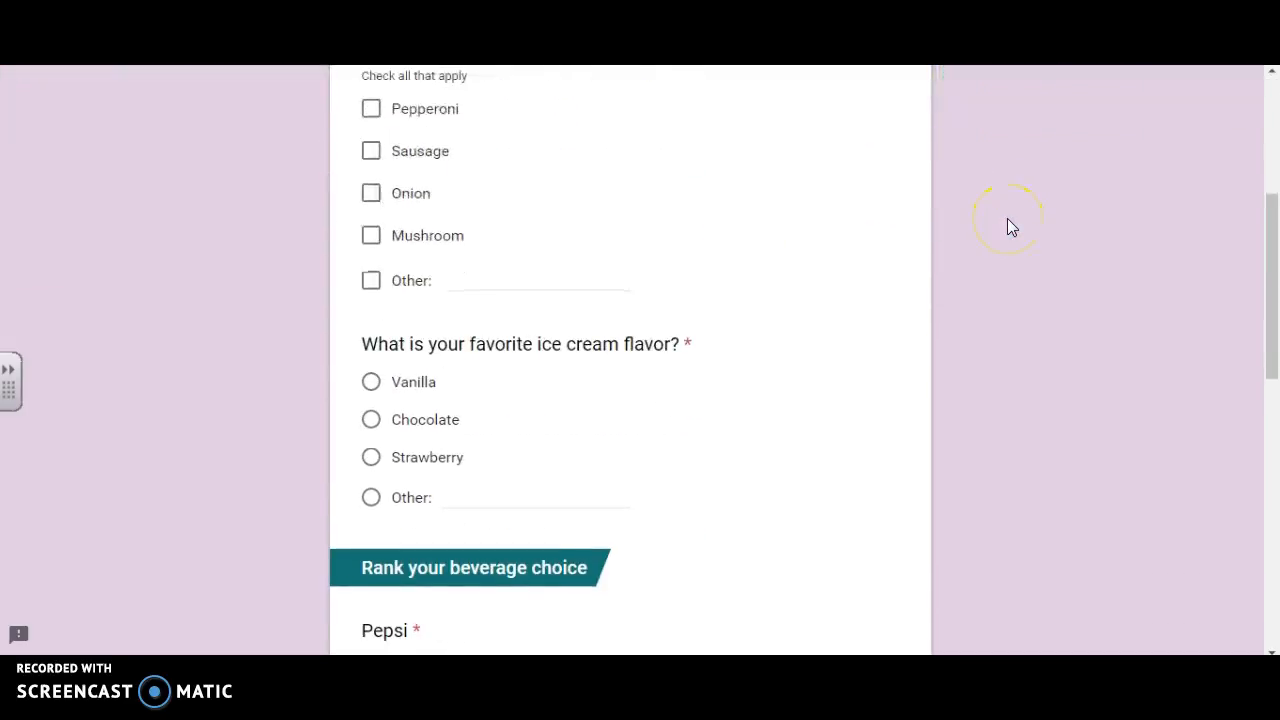
{"action": "scroll", "coordinate": [1008, 220], "scroll_direction": "up", "scroll_amount": 1}
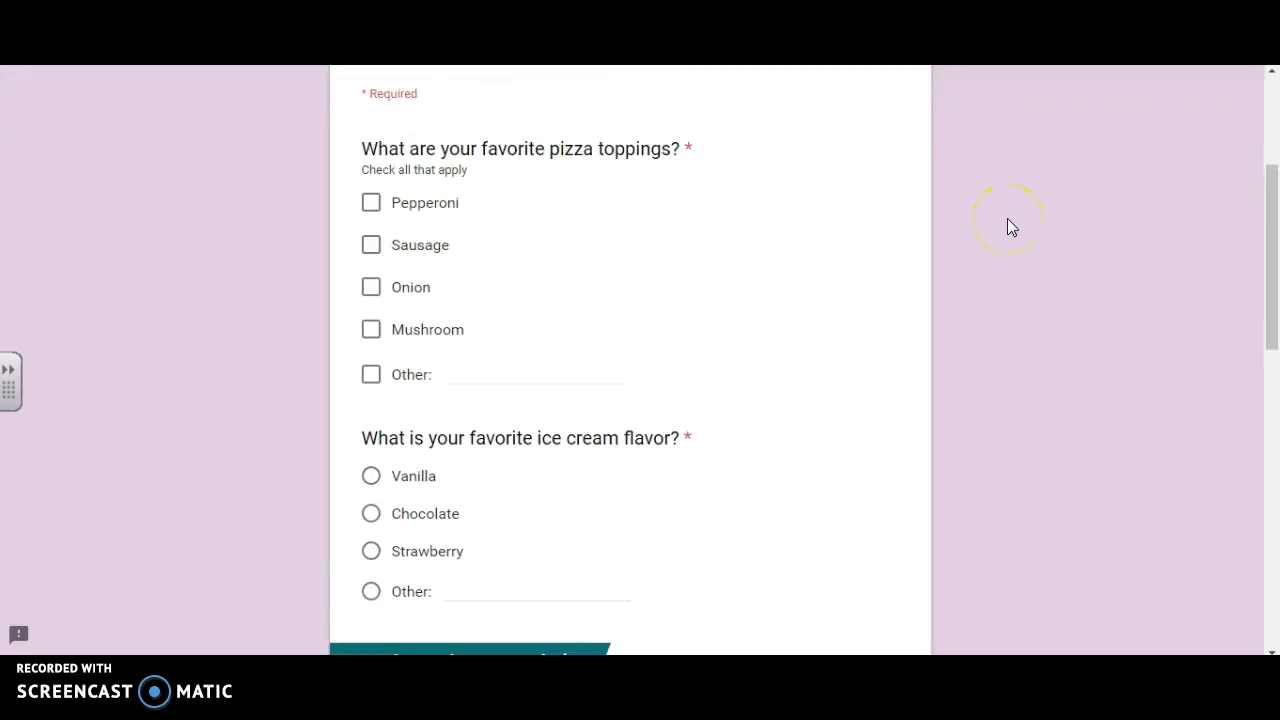
{"action": "scroll", "coordinate": [1007, 219], "scroll_direction": "down", "scroll_amount": 3}
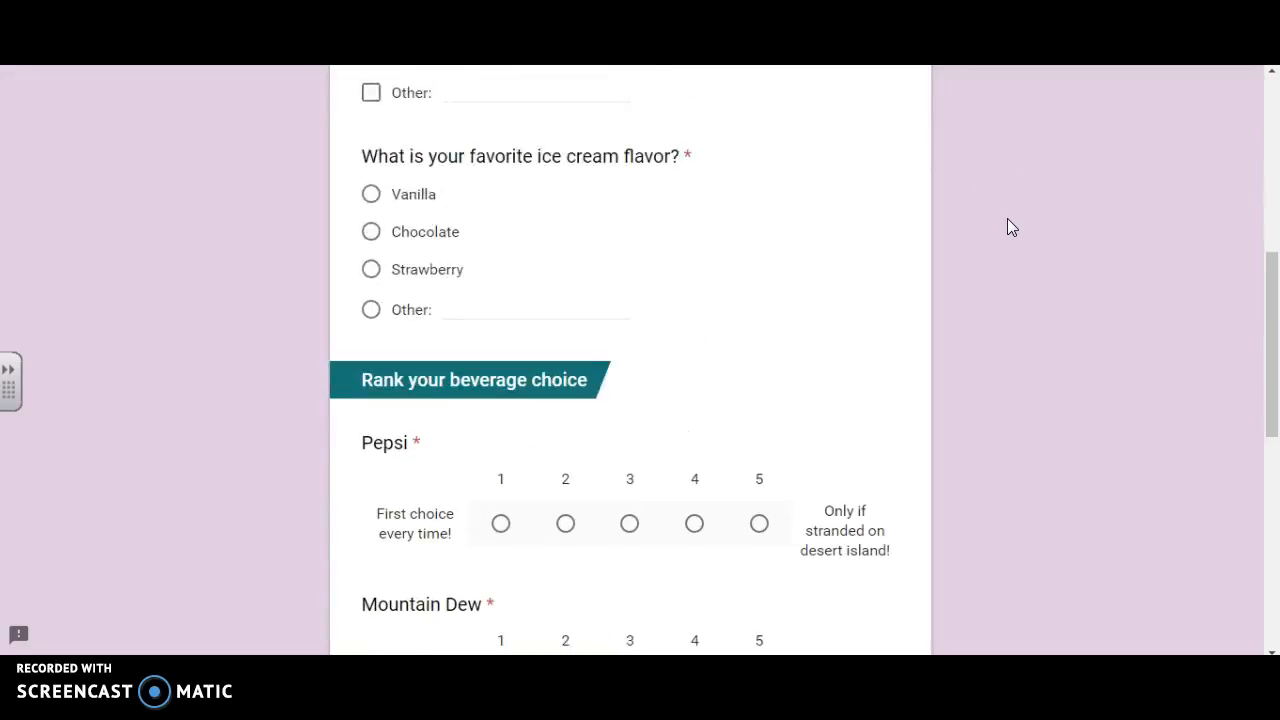
{"action": "scroll", "coordinate": [1008, 220], "scroll_direction": "down", "scroll_amount": 6}
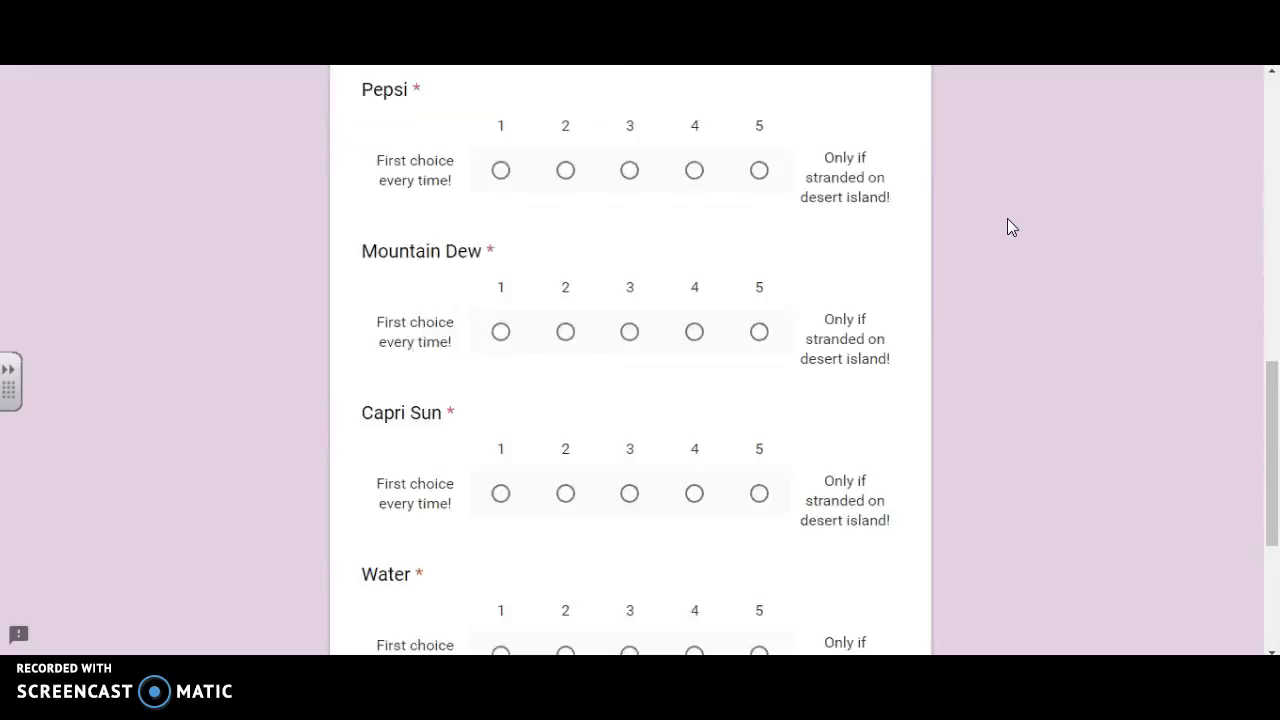
{"action": "scroll", "coordinate": [1008, 220], "scroll_direction": "up", "scroll_amount": 10}
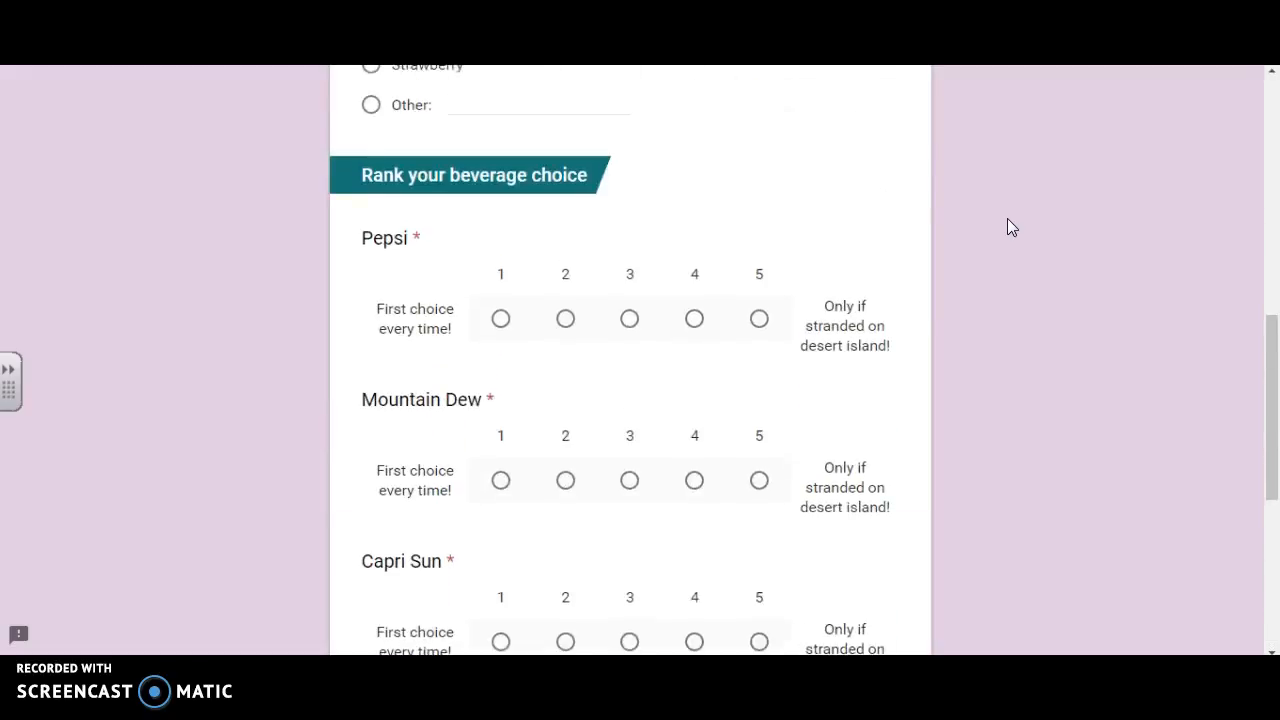
{"action": "scroll", "coordinate": [1008, 227], "scroll_direction": "up", "scroll_amount": 3}
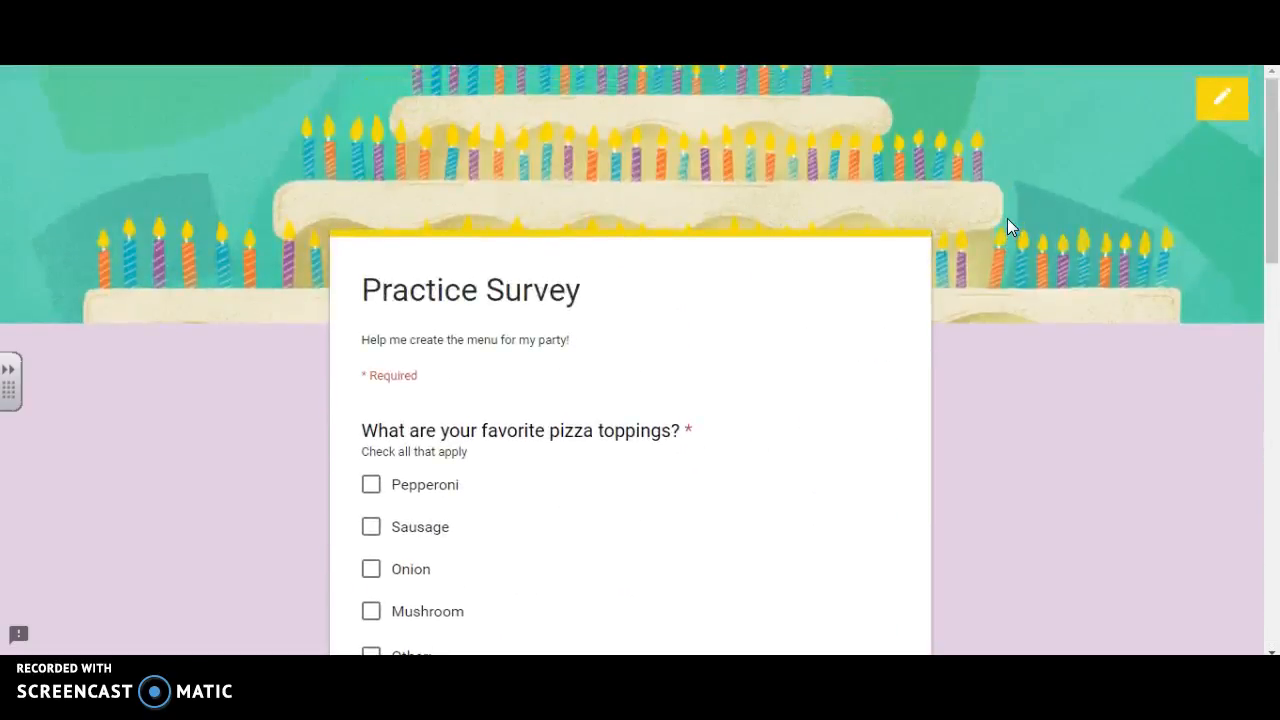
{"action": "scroll", "coordinate": [1066, 270], "scroll_direction": "down", "scroll_amount": 5}
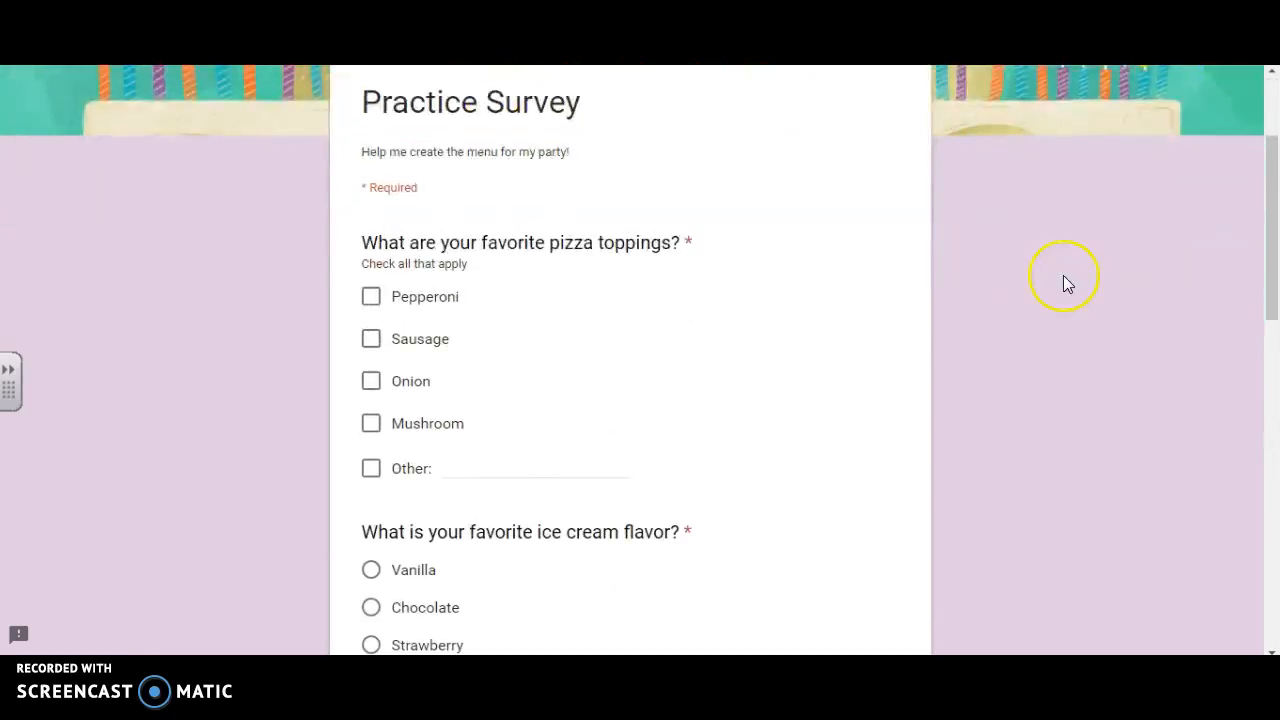
{"action": "scroll", "coordinate": [1065, 283], "scroll_direction": "down", "scroll_amount": 5}
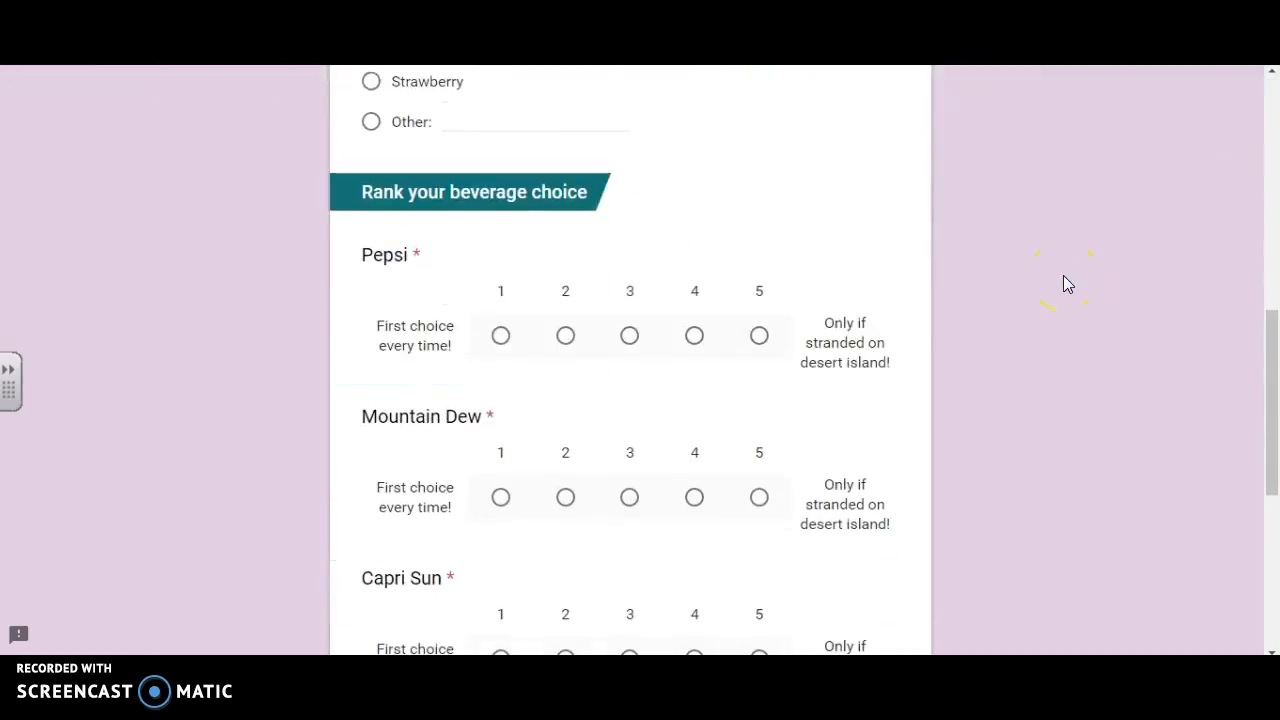
{"action": "scroll", "coordinate": [1063, 284], "scroll_direction": "down", "scroll_amount": 1}
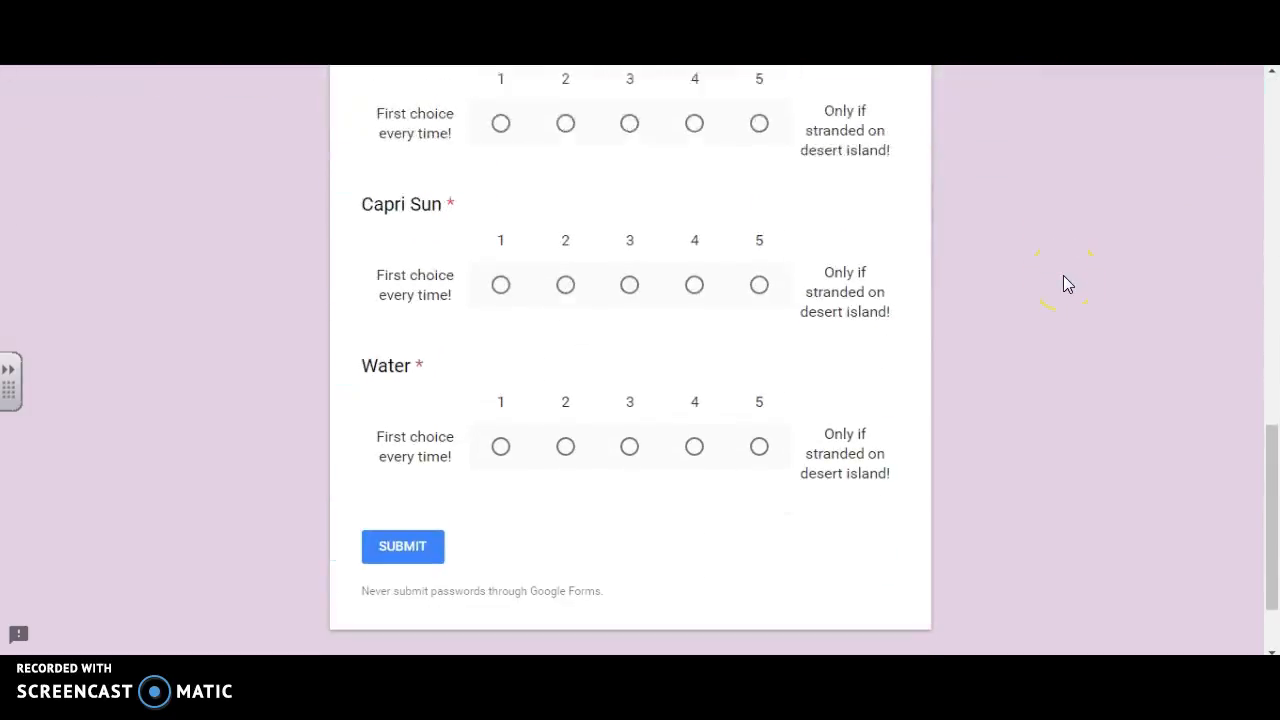
{"action": "scroll", "coordinate": [1063, 275], "scroll_direction": "up", "scroll_amount": 20}
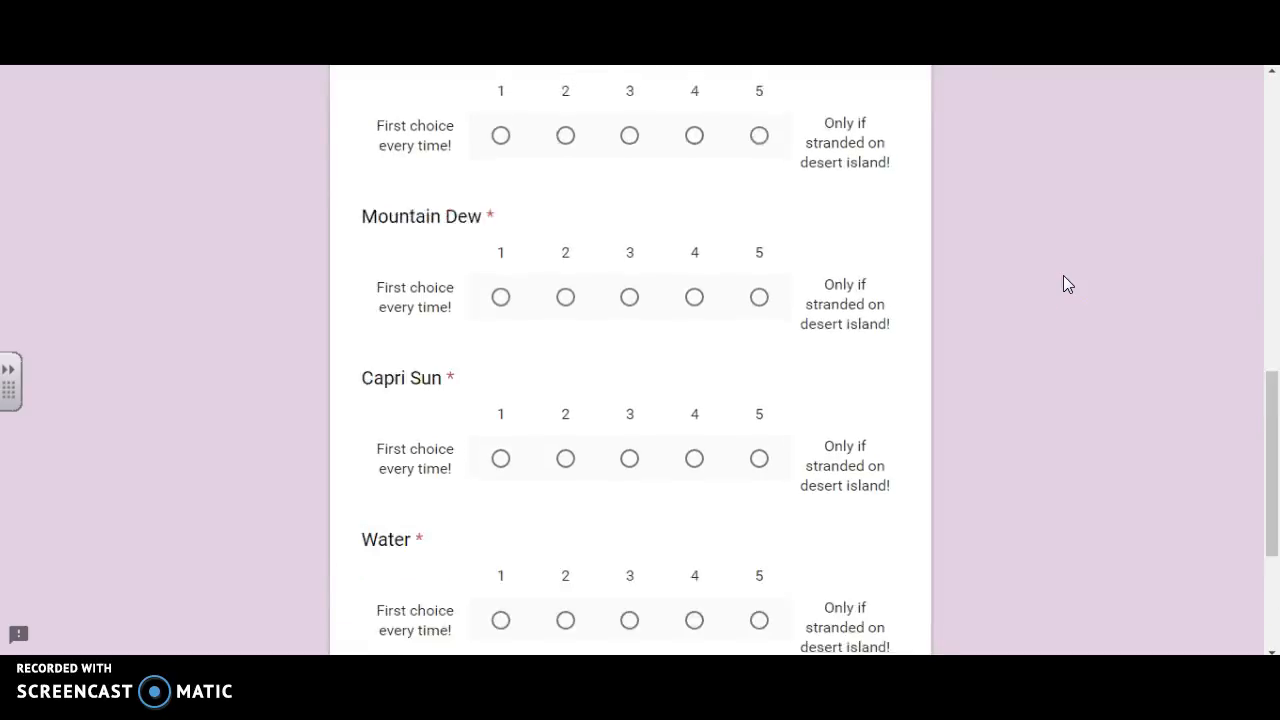
{"action": "left_click", "coordinate": [825, 177]}
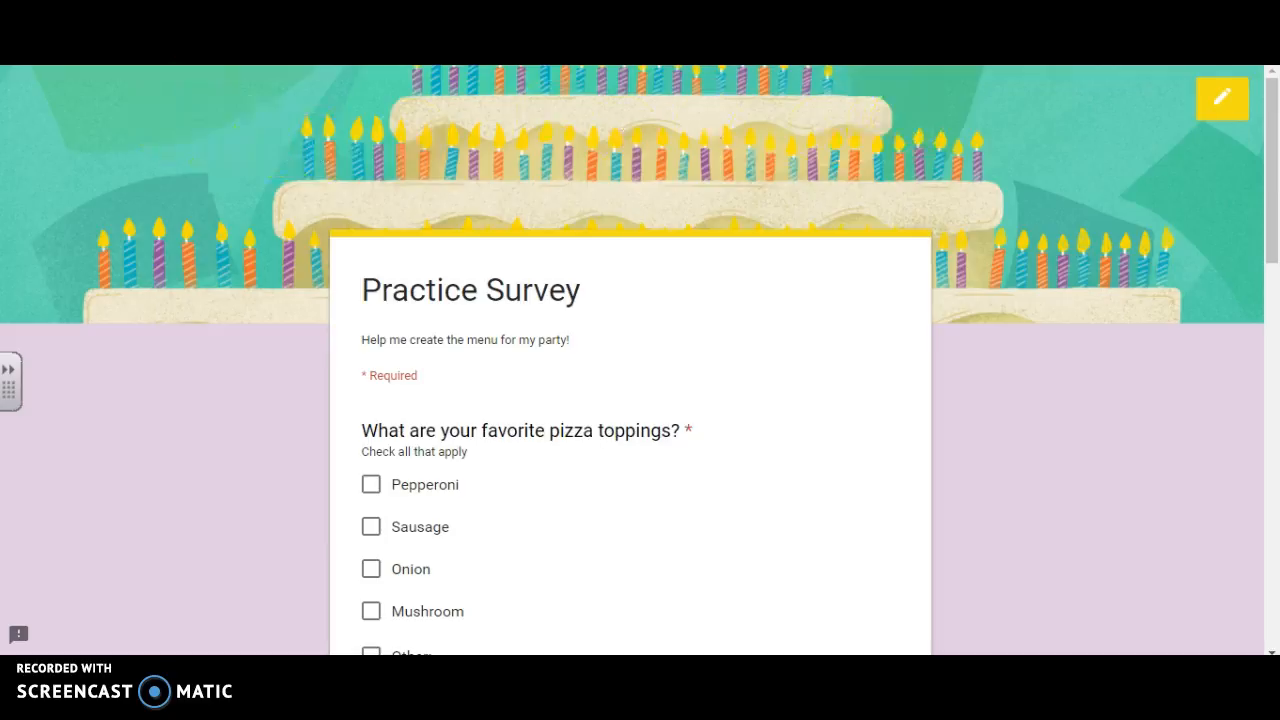
{"action": "left_click", "coordinate": [300, 40]}
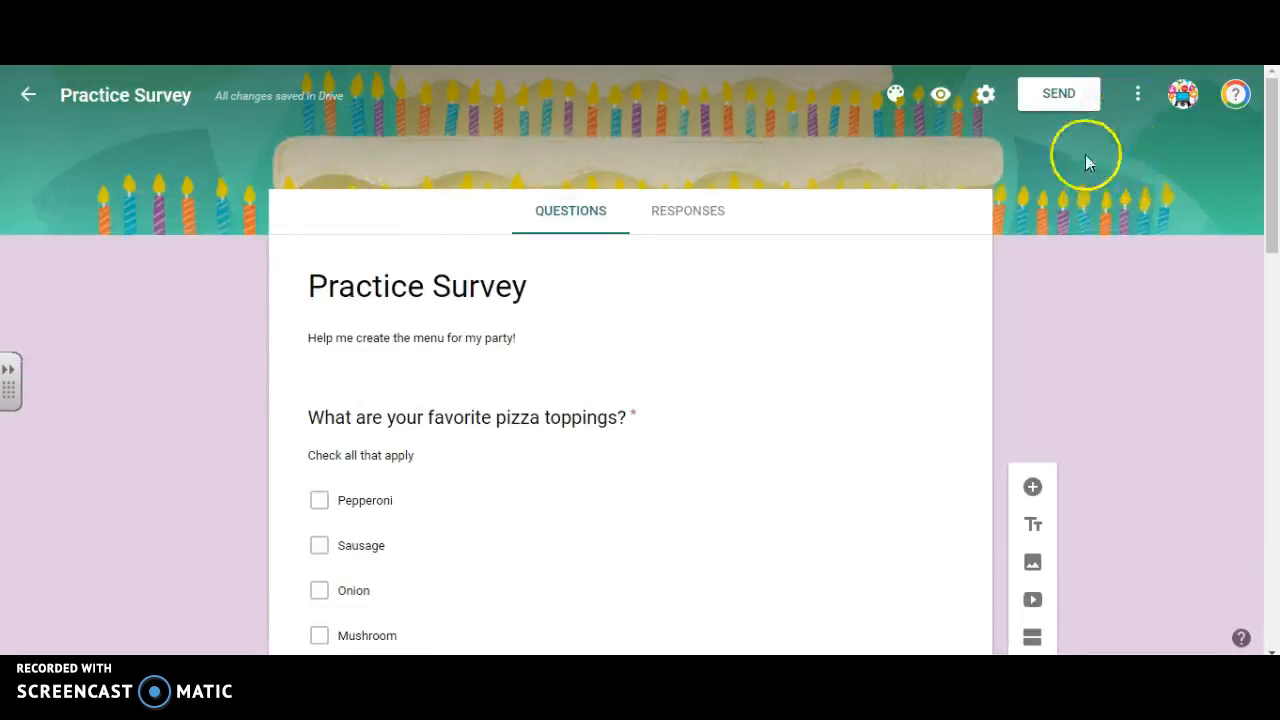